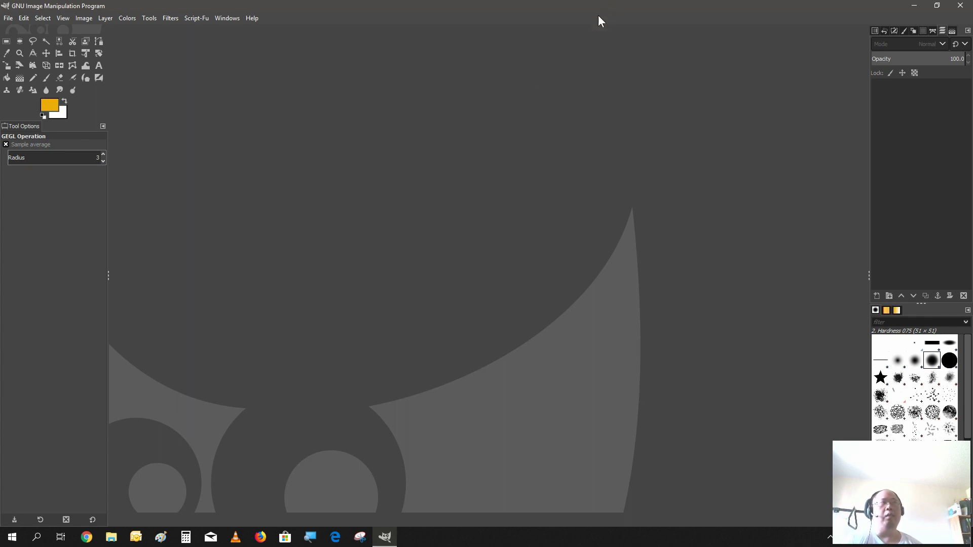
Open the harbour photo backgound.jpg from Recently Used as a new image.
{"action": "left_click", "coordinate": [9, 19]}
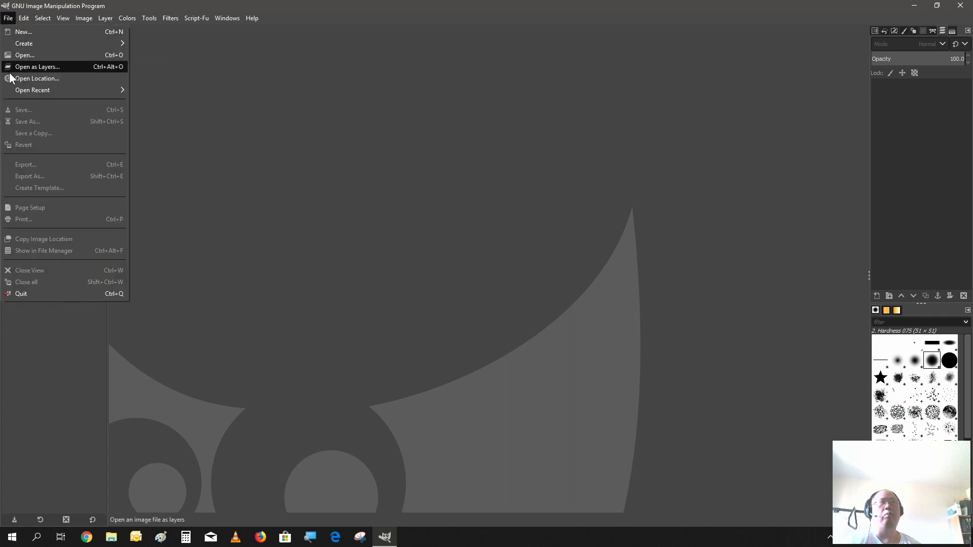
{"action": "left_click", "coordinate": [22, 56]}
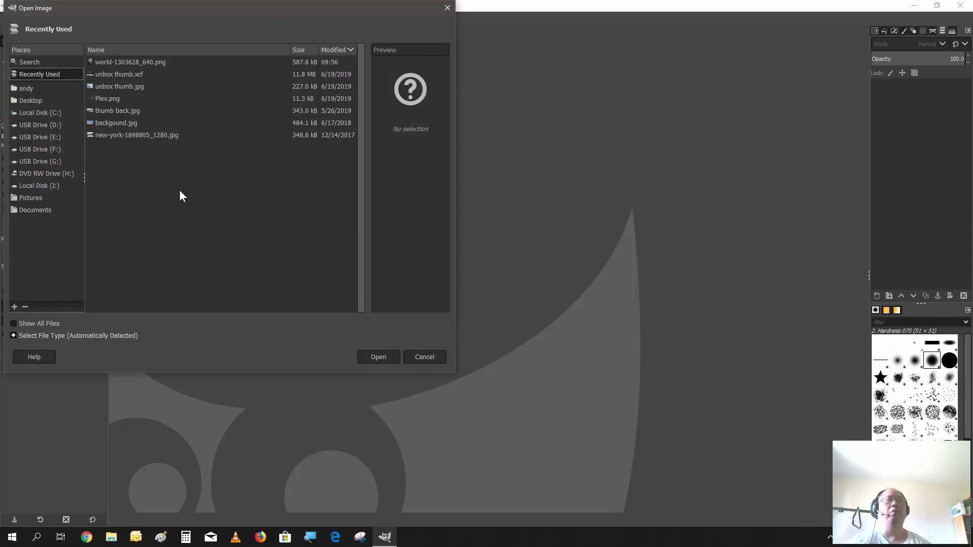
{"action": "left_click", "coordinate": [178, 124]}
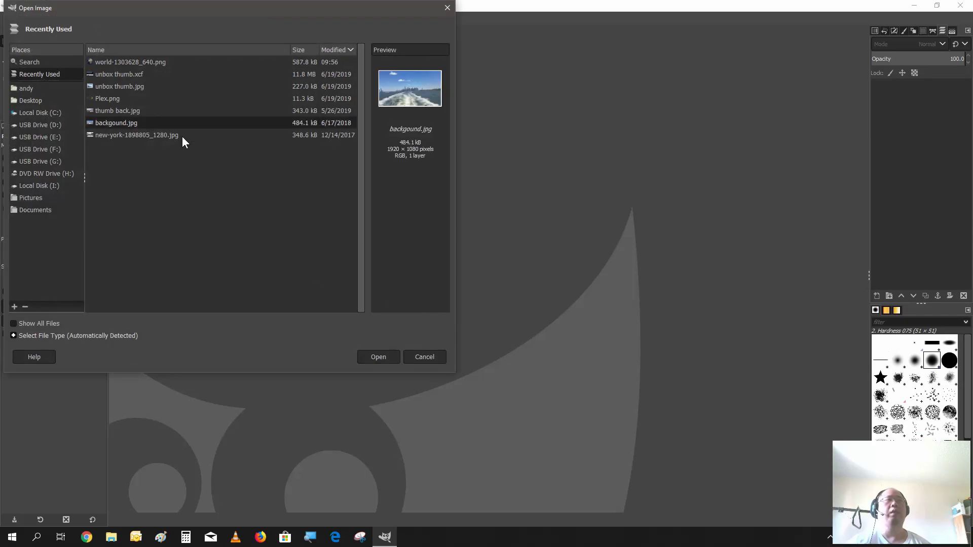
{"action": "left_click", "coordinate": [182, 136]}
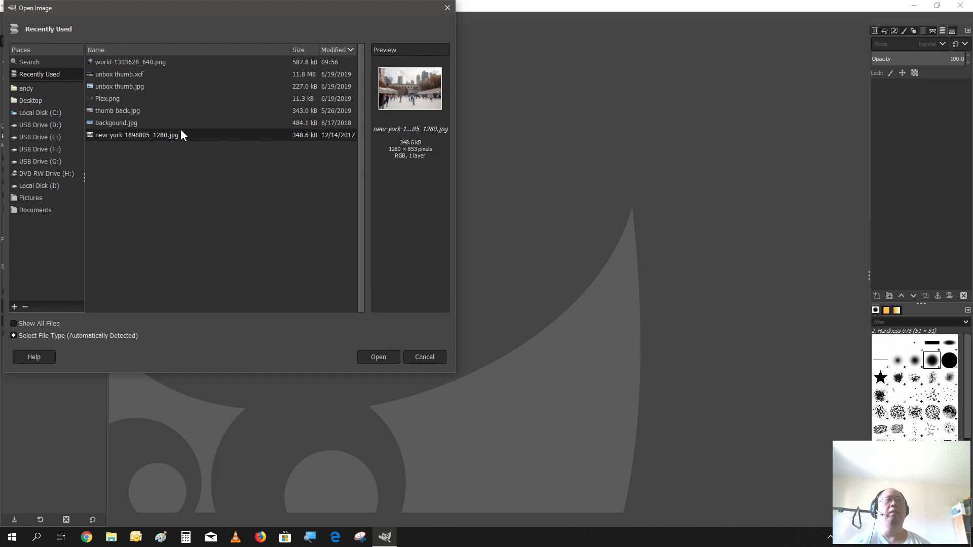
{"action": "left_click", "coordinate": [184, 124]}
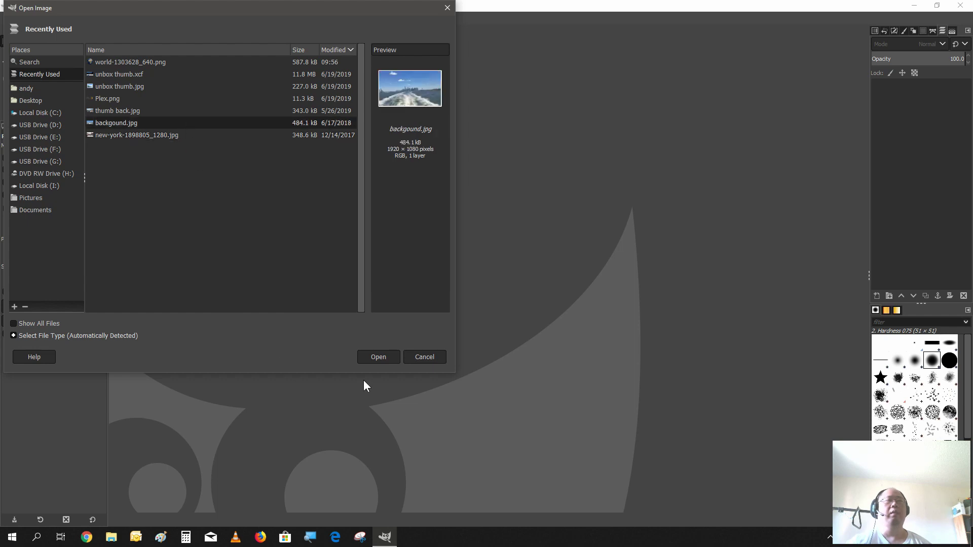
{"action": "left_click", "coordinate": [374, 359]}
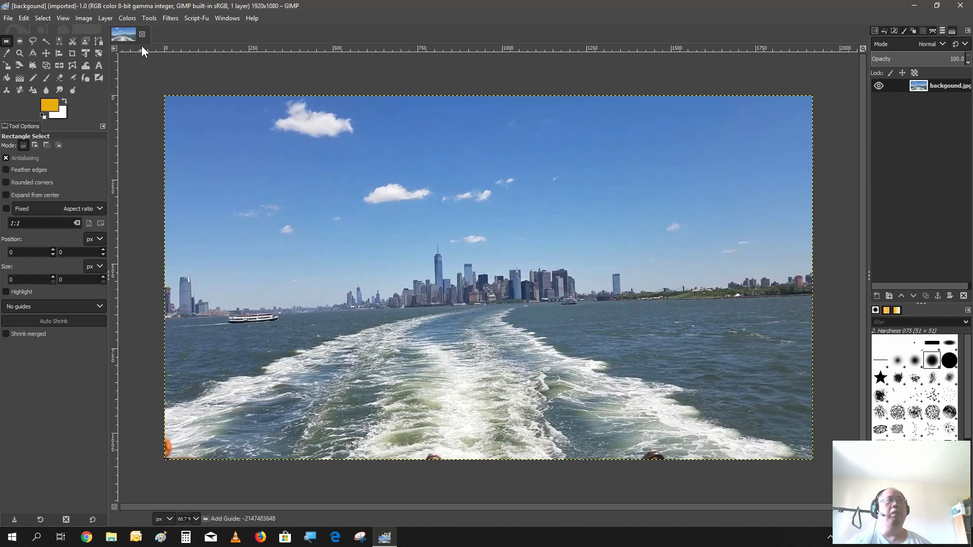
Drag a horizontal guide from the top ruler down to the waterline, about 617 px.
{"action": "left_click_drag", "start_coordinate": [141, 46], "coordinate": [142, 296]}
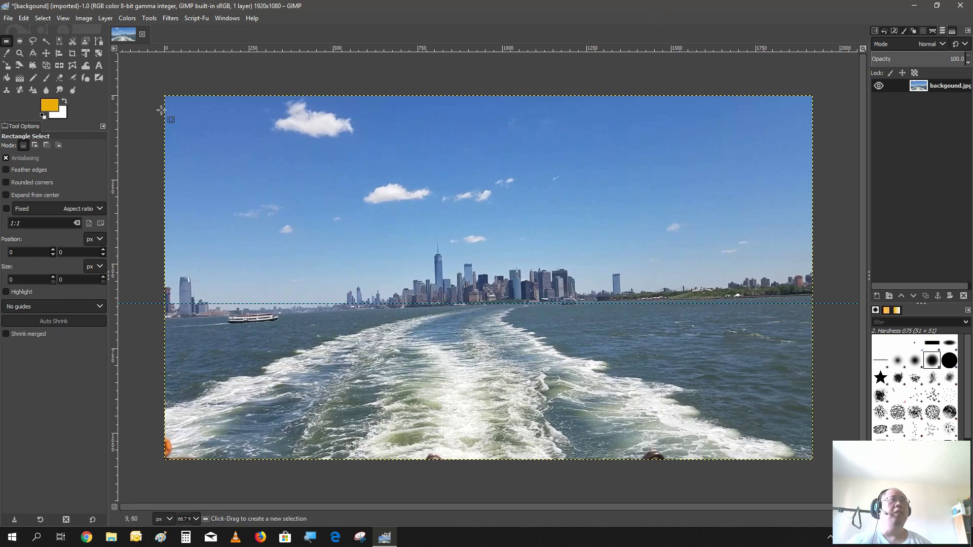
Rotate the photo layer by 2.10° so the horizon matches the guide.
{"action": "left_click", "coordinate": [105, 52]}
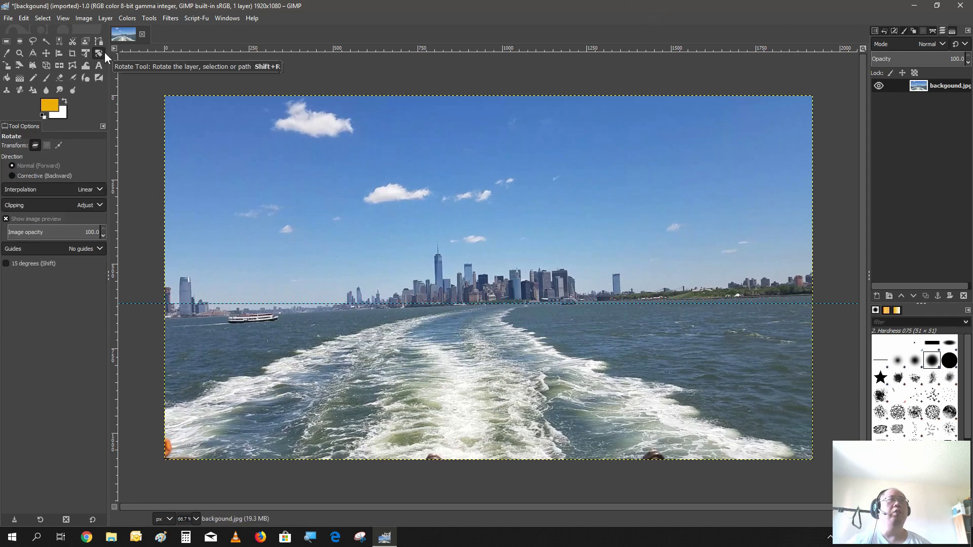
{"action": "left_click", "coordinate": [593, 236]}
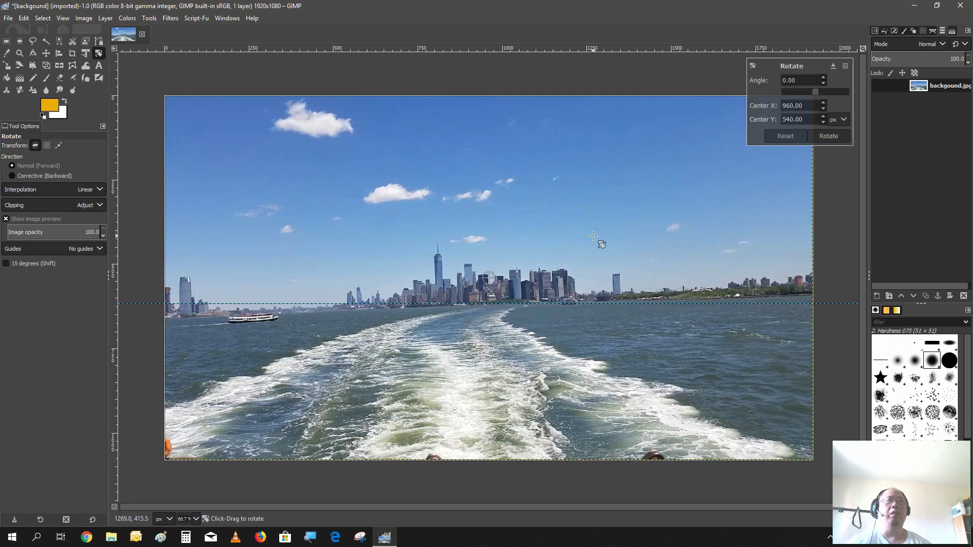
{"action": "left_click", "coordinate": [823, 78]}
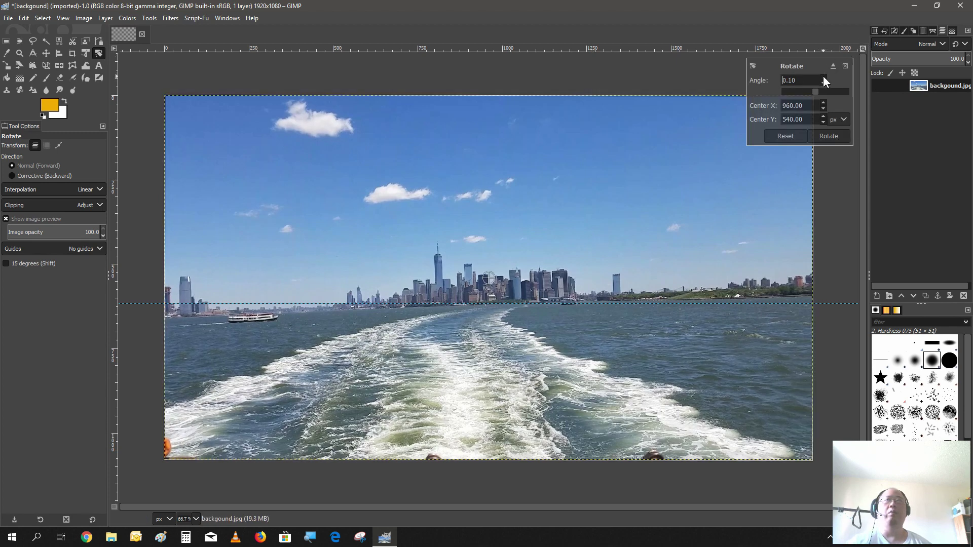
{"action": "left_click", "coordinate": [823, 77]}
{"action": "left_click", "coordinate": [824, 77]}
{"action": "left_click", "coordinate": [823, 78]}
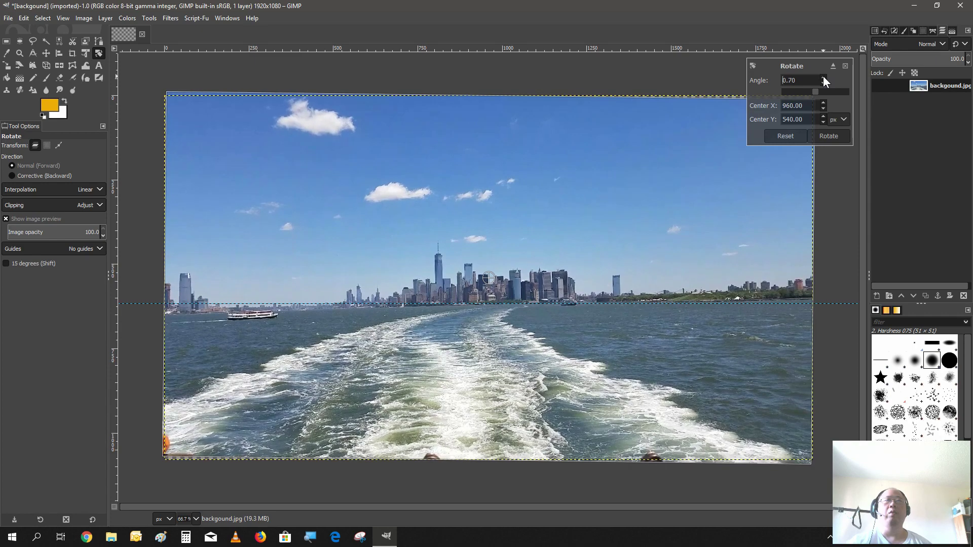
{"action": "left_click", "coordinate": [822, 76]}
{"action": "left_click", "coordinate": [823, 76]}
{"action": "left_click", "coordinate": [823, 76]}
{"action": "left_click", "coordinate": [823, 76]}
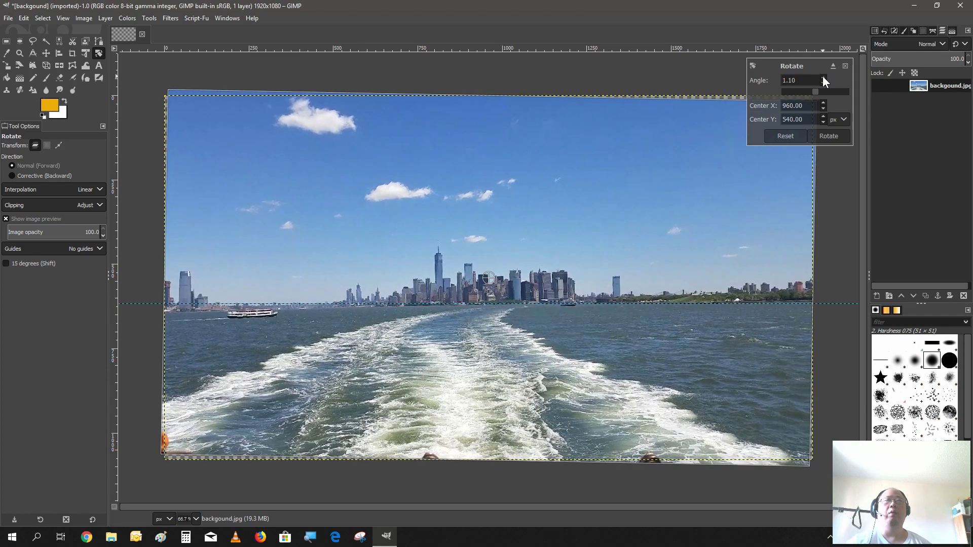
{"action": "left_click", "coordinate": [823, 77]}
{"action": "left_click", "coordinate": [823, 77]}
{"action": "left_click", "coordinate": [822, 77]}
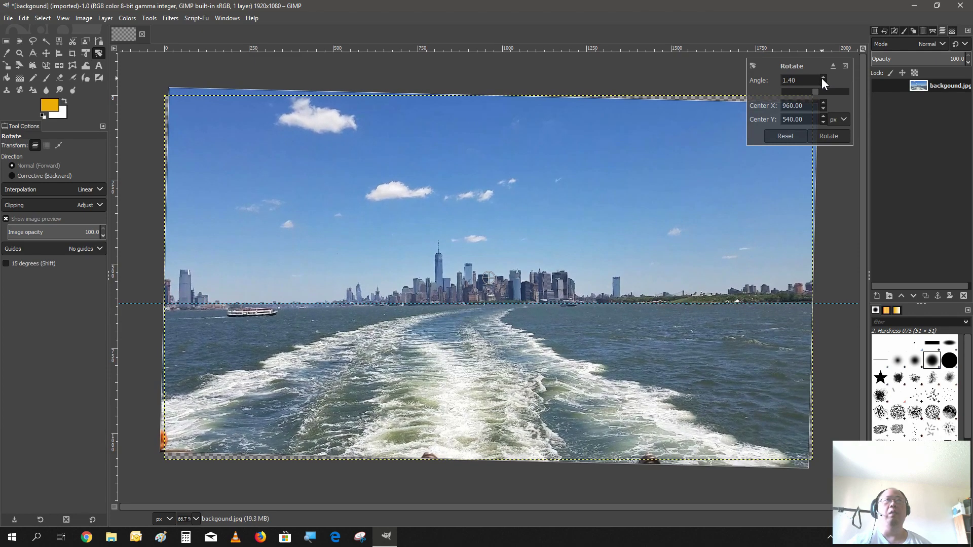
{"action": "left_click", "coordinate": [823, 77]}
{"action": "left_click", "coordinate": [822, 77]}
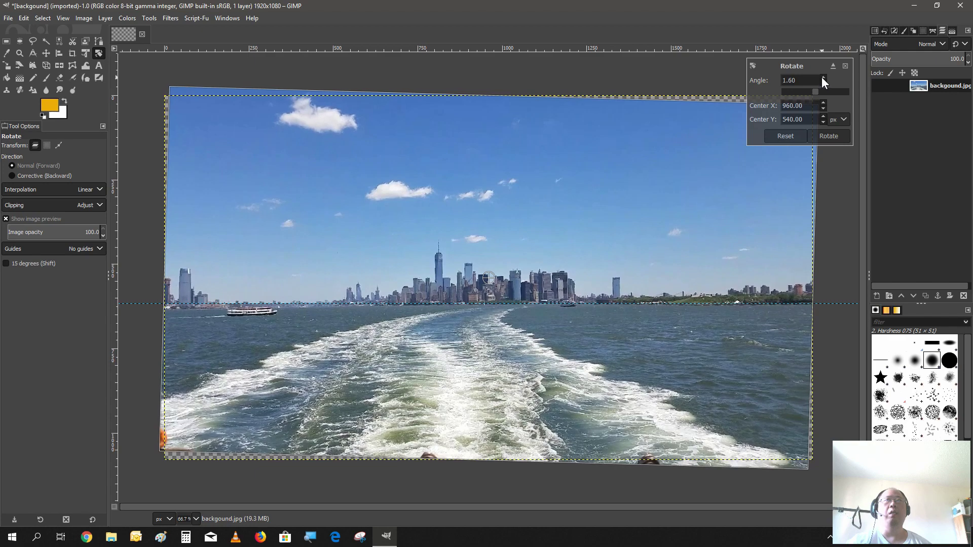
{"action": "left_click", "coordinate": [822, 77]}
{"action": "left_click", "coordinate": [823, 77]}
{"action": "left_click", "coordinate": [822, 77]}
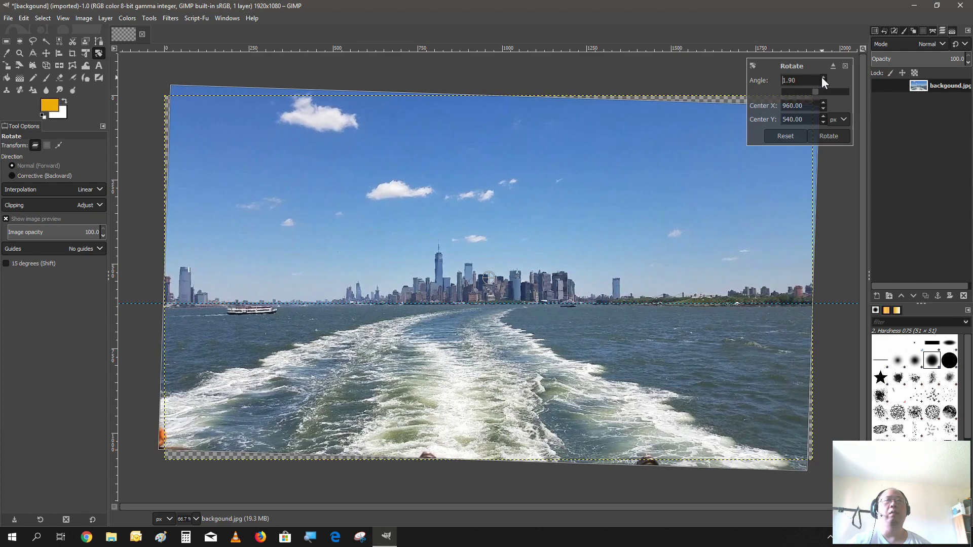
{"action": "left_click", "coordinate": [822, 77]}
{"action": "left_click", "coordinate": [823, 77]}
{"action": "left_click", "coordinate": [822, 77]}
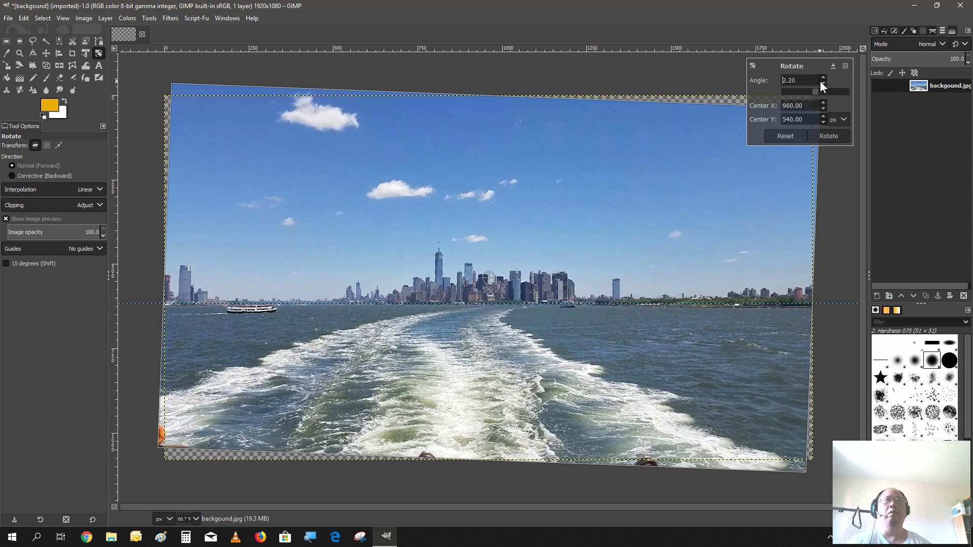
{"action": "left_click", "coordinate": [822, 84]}
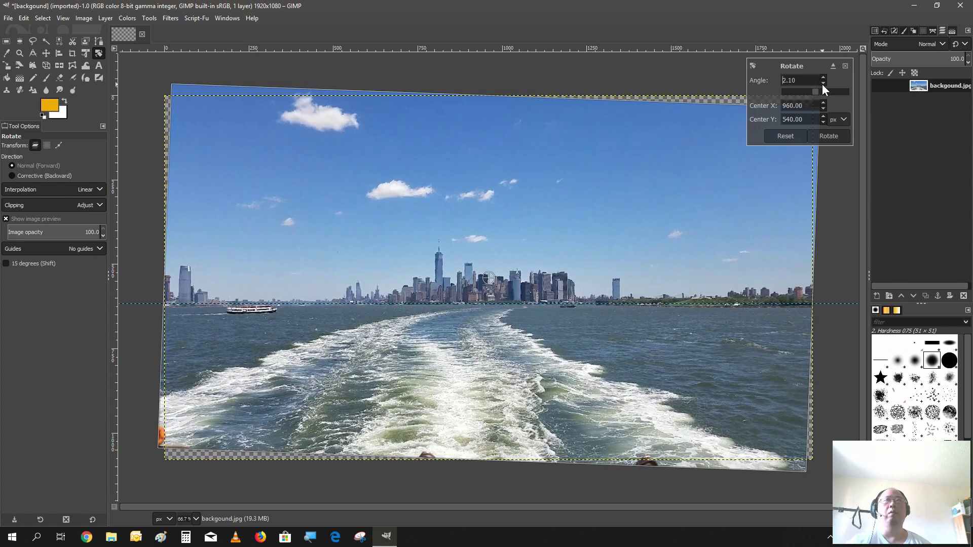
{"action": "left_click", "coordinate": [822, 135]}
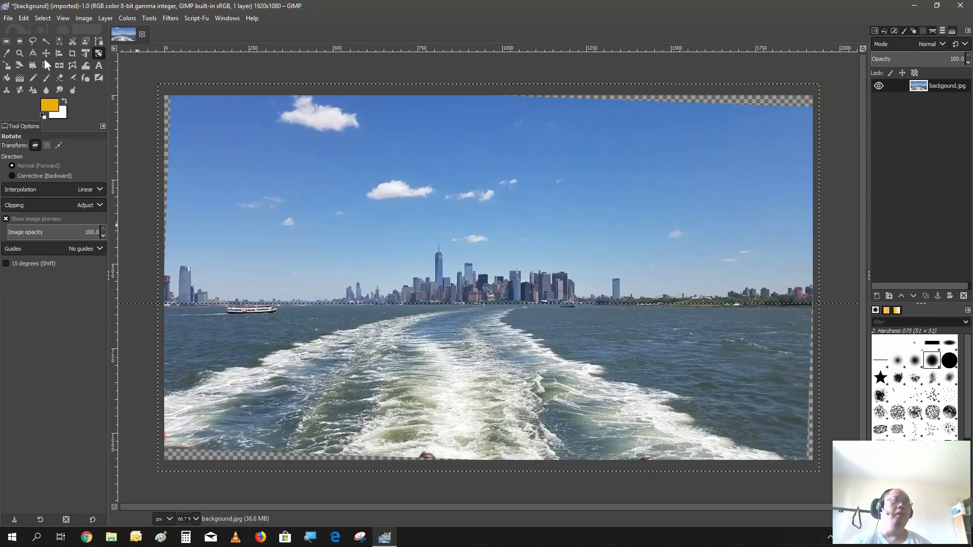
Remove all guides from the image via Image > Guides.
{"action": "left_click", "coordinate": [82, 21]}
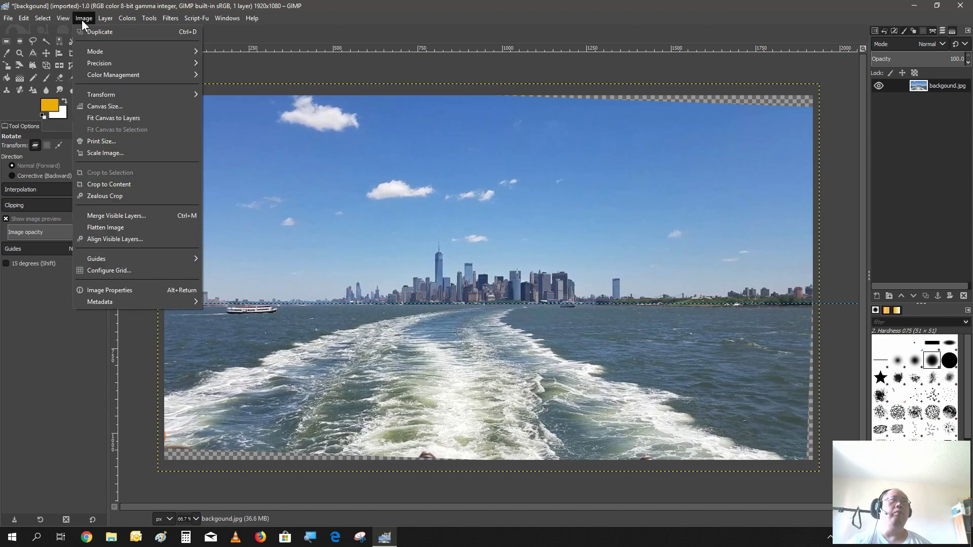
{"action": "mouse_move", "coordinate": [151, 262]}
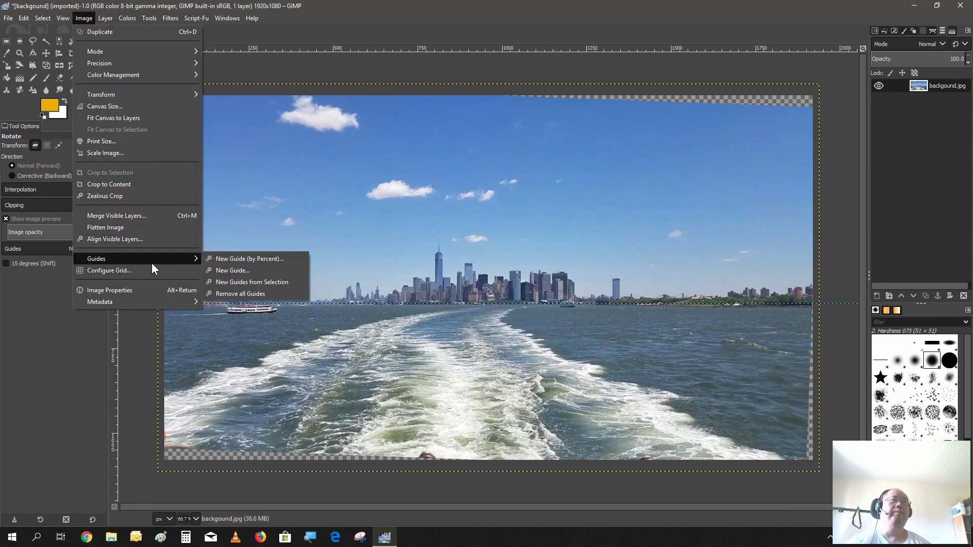
{"action": "left_click", "coordinate": [221, 293]}
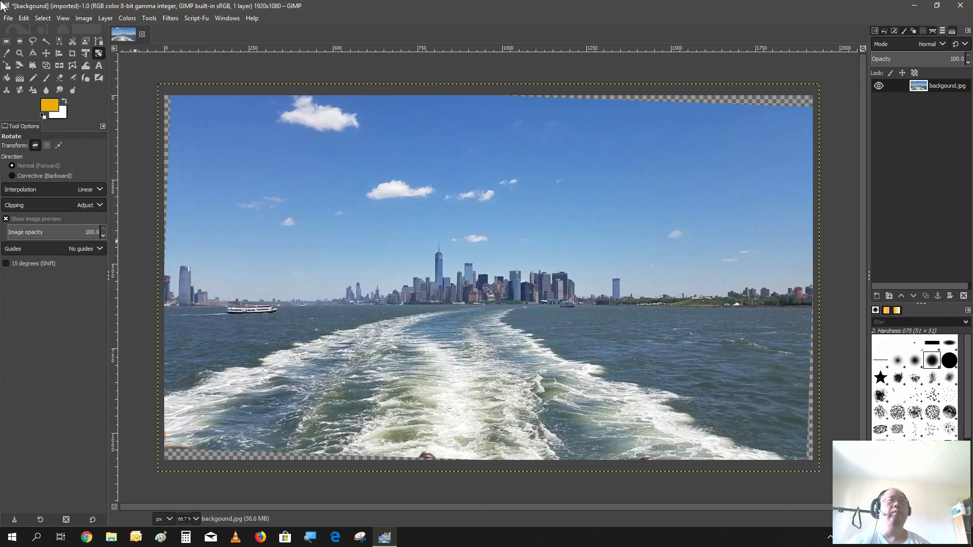
Draw a 1884×997 px rectangle selection at 20,45 that excludes the transparent corners.
{"action": "left_click", "coordinate": [7, 42]}
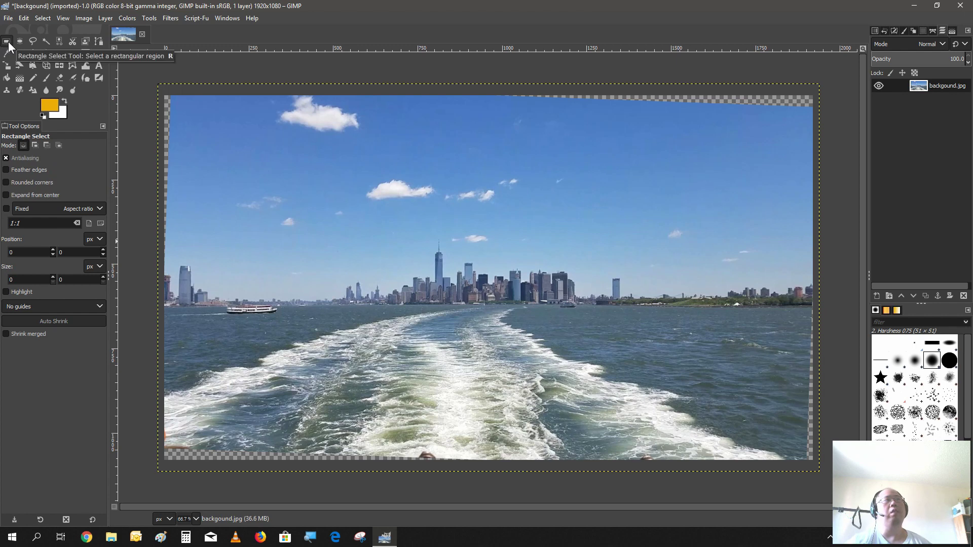
{"action": "left_click_drag", "start_coordinate": [176, 112], "coordinate": [787, 428]}
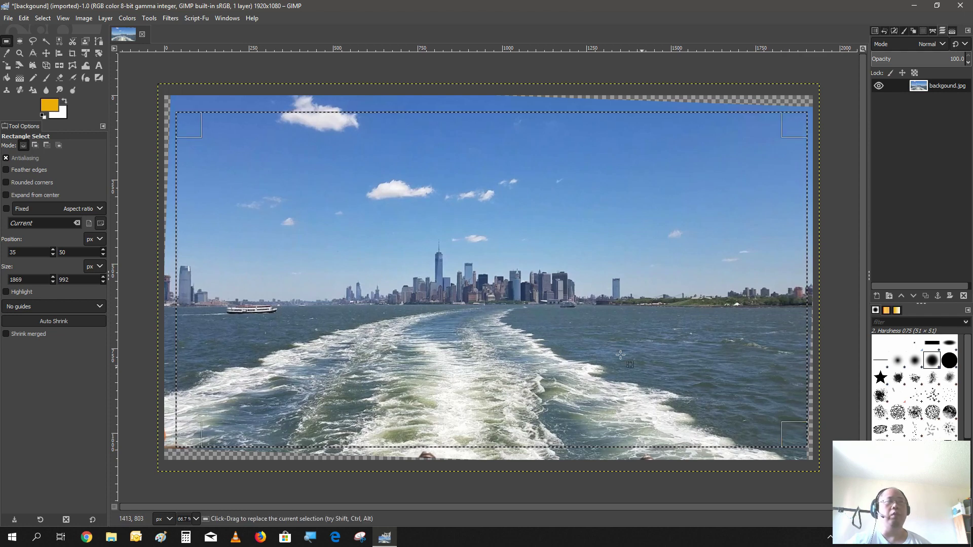
{"action": "left_click_drag", "start_coordinate": [185, 119], "coordinate": [183, 117]}
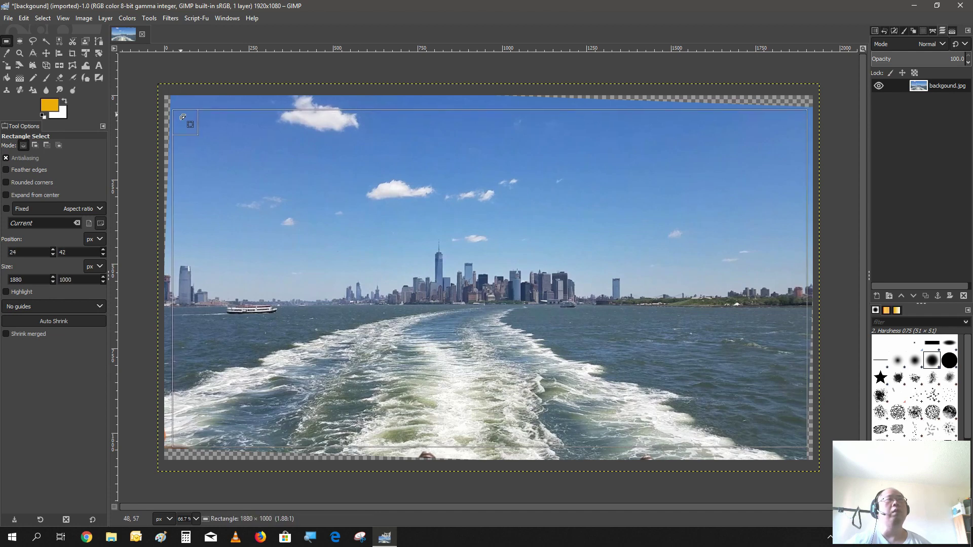
{"action": "left_click_drag", "start_coordinate": [182, 117], "coordinate": [181, 117]}
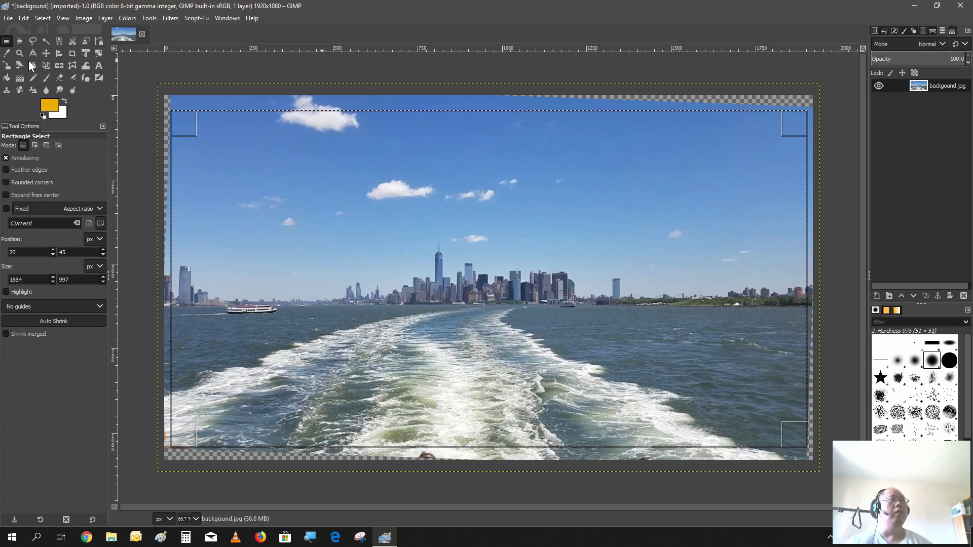
Invert the selection and crop the image to content, trimming it to 1884×994 px.
{"action": "left_click", "coordinate": [39, 20]}
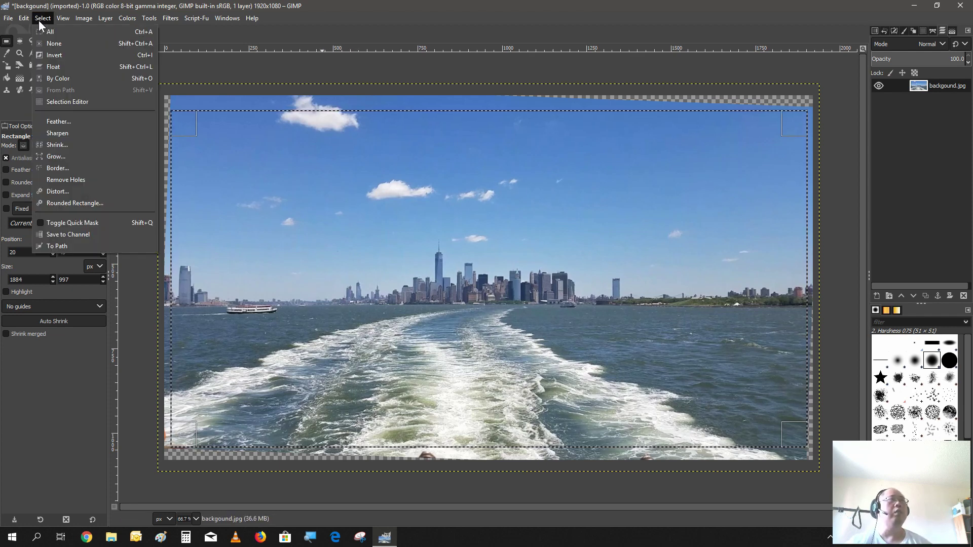
{"action": "left_click", "coordinate": [62, 56]}
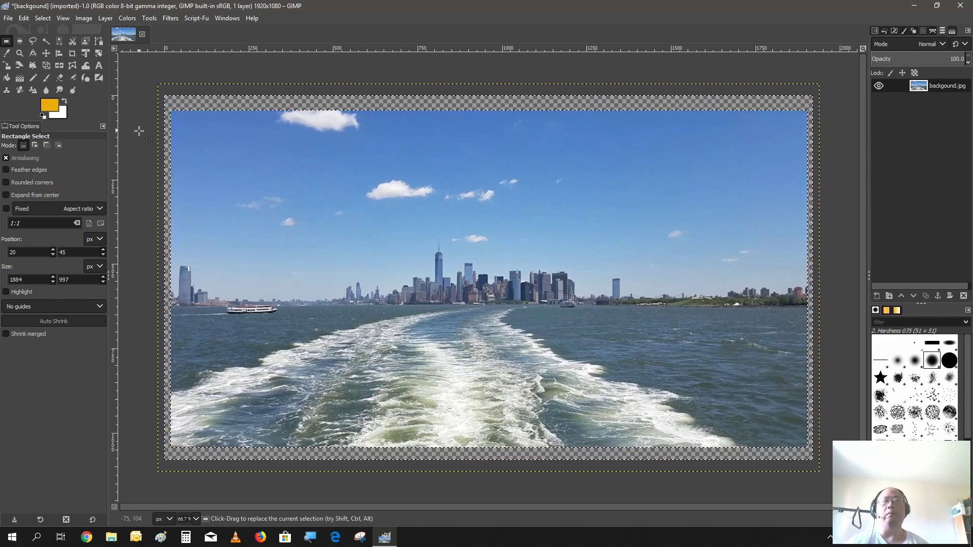
{"action": "left_click", "coordinate": [84, 19]}
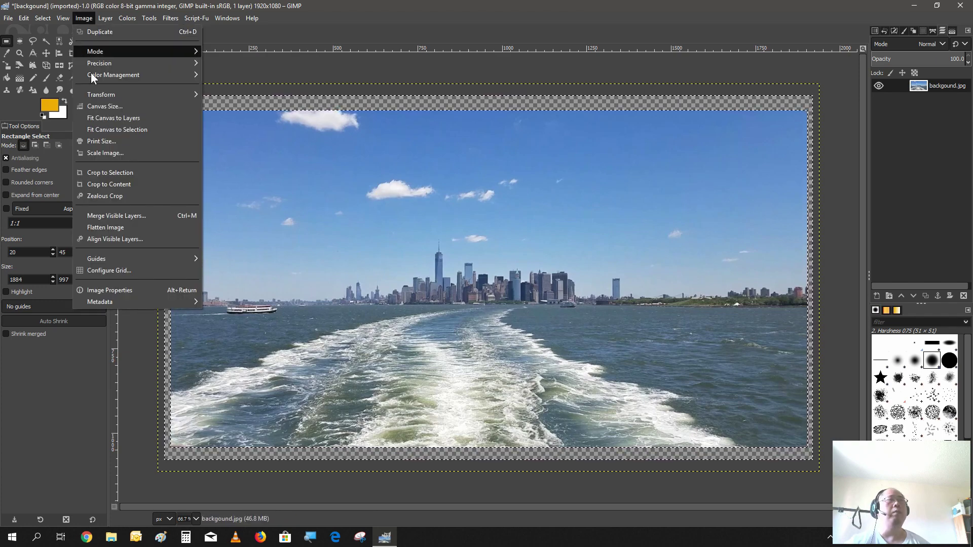
{"action": "left_click", "coordinate": [123, 186]}
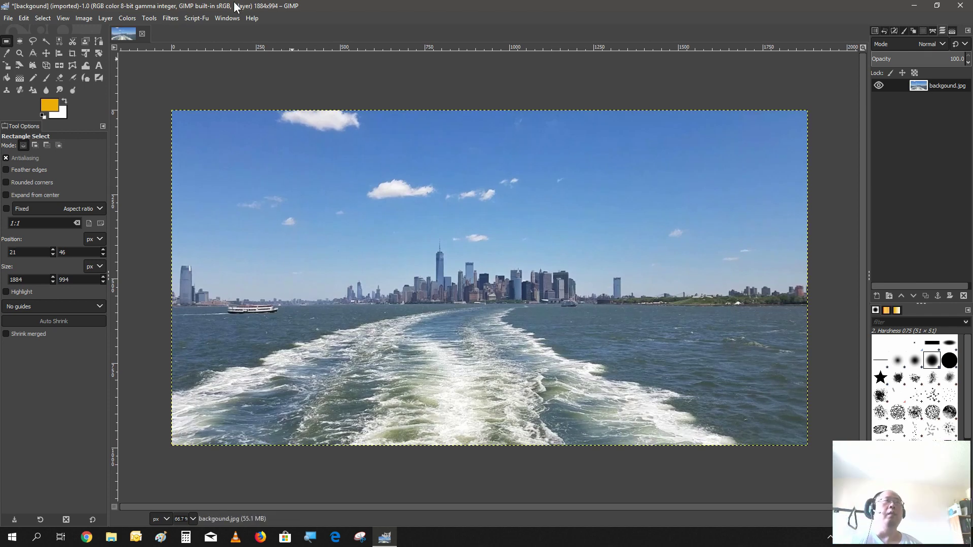
Bring up the Little Planet filter from Filters > Map.
{"action": "left_click", "coordinate": [177, 20]}
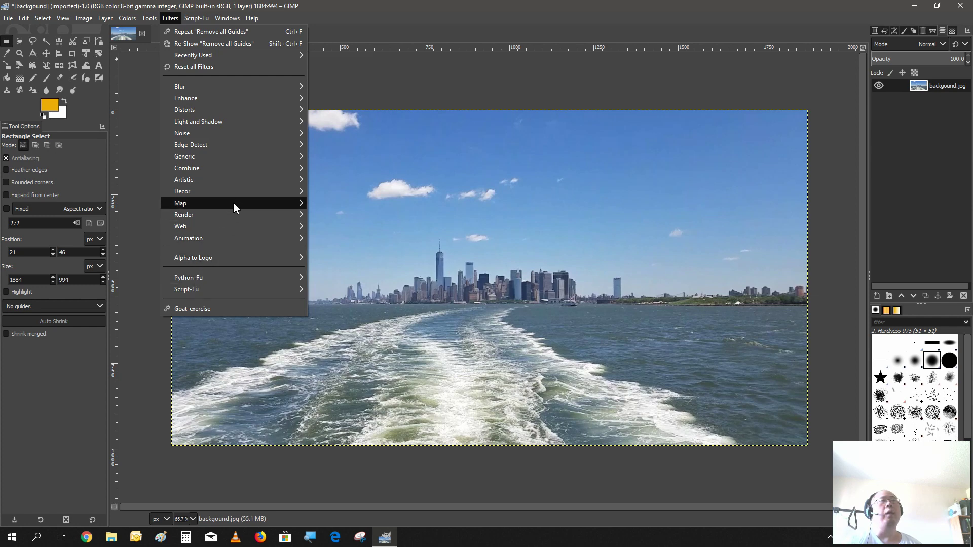
{"action": "mouse_move", "coordinate": [240, 203]}
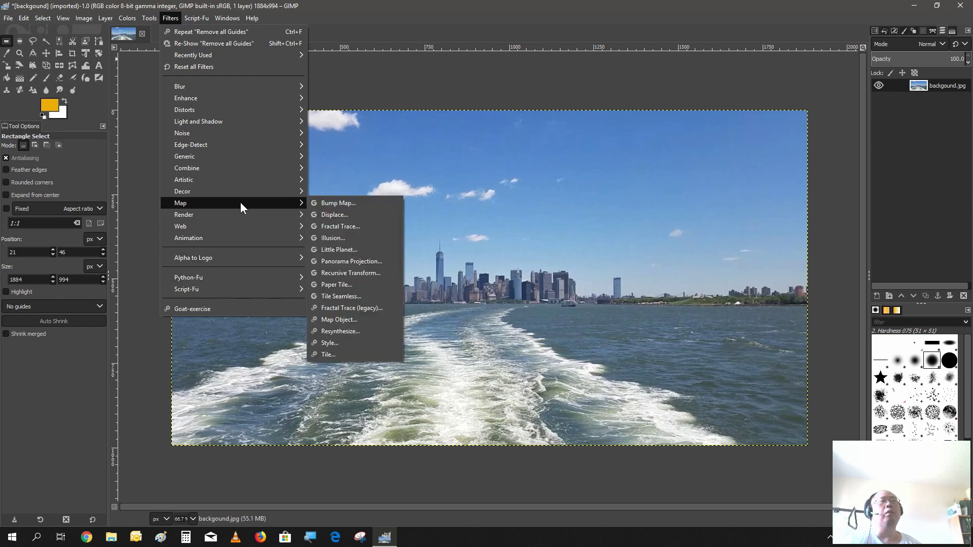
{"action": "left_click", "coordinate": [352, 246]}
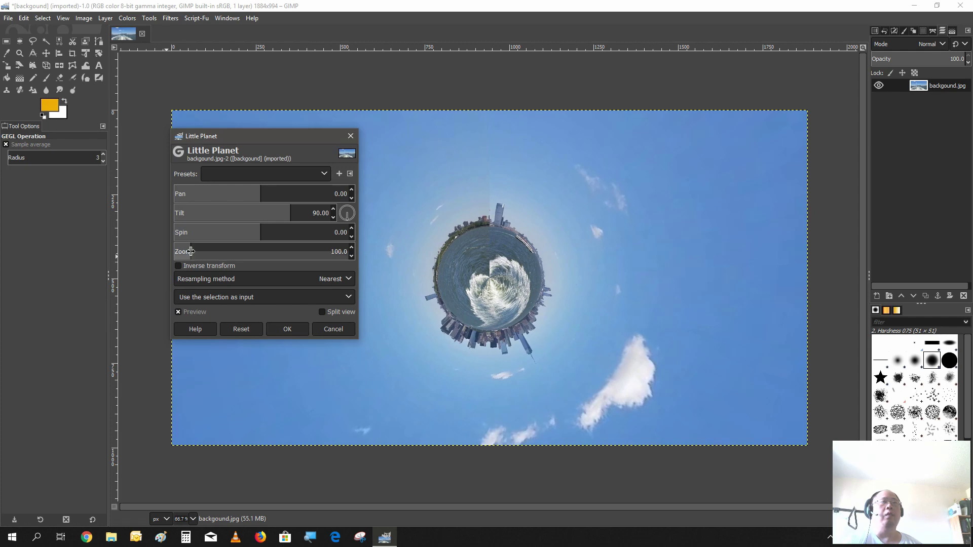
Apply Little Planet with zoom 162.8, spin -207.21, tilt 90 and pan -4.19.
{"action": "left_click_drag", "start_coordinate": [194, 256], "coordinate": [203, 254]}
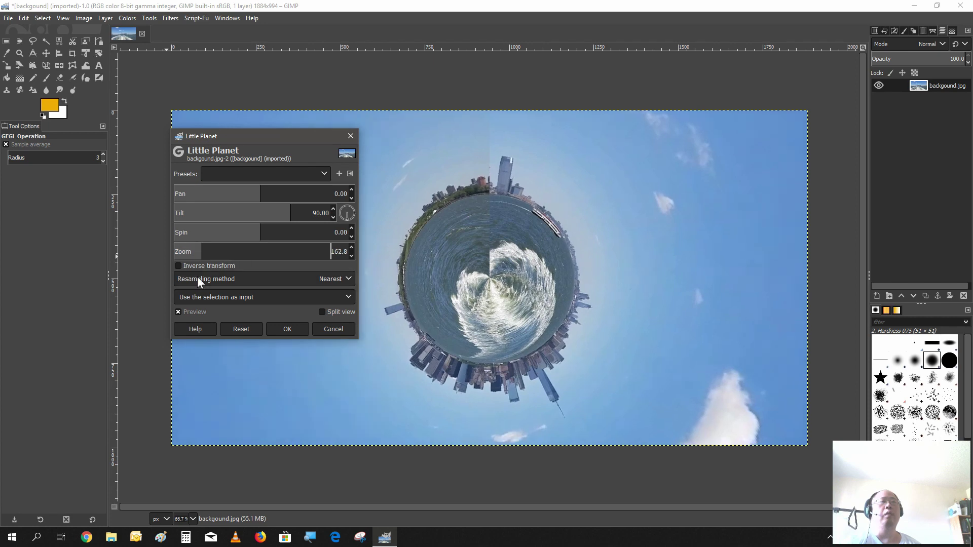
{"action": "left_click", "coordinate": [231, 230]}
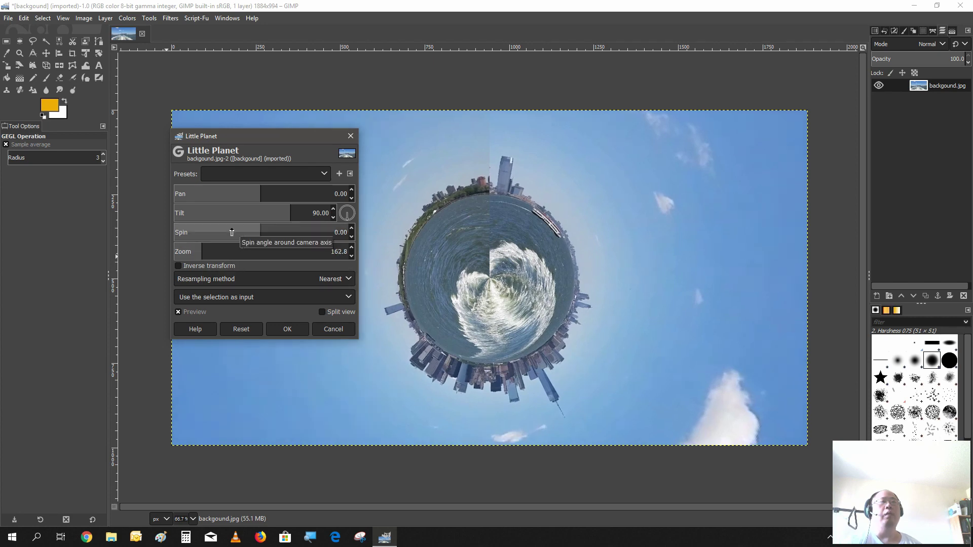
{"action": "left_click_drag", "start_coordinate": [231, 232], "coordinate": [211, 253]}
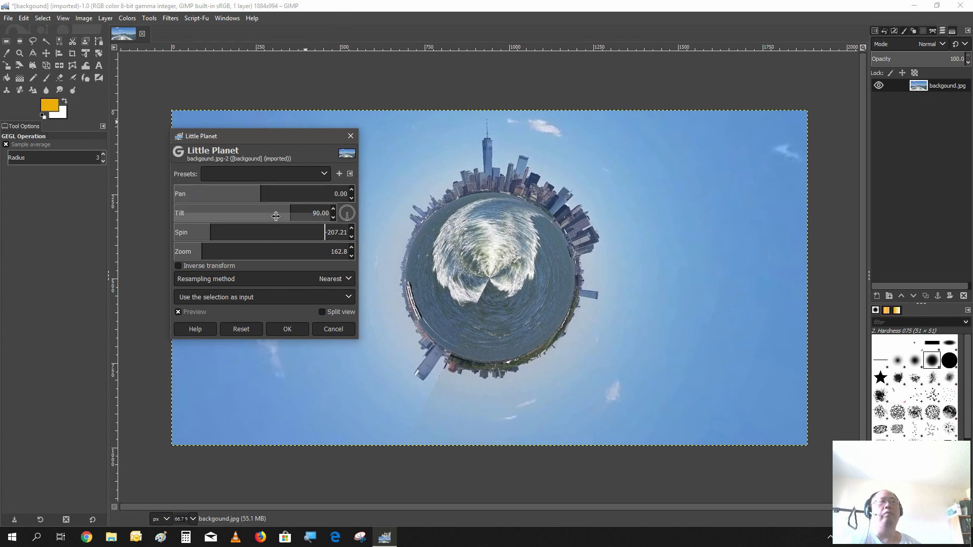
{"action": "left_click_drag", "start_coordinate": [286, 213], "coordinate": [284, 214]}
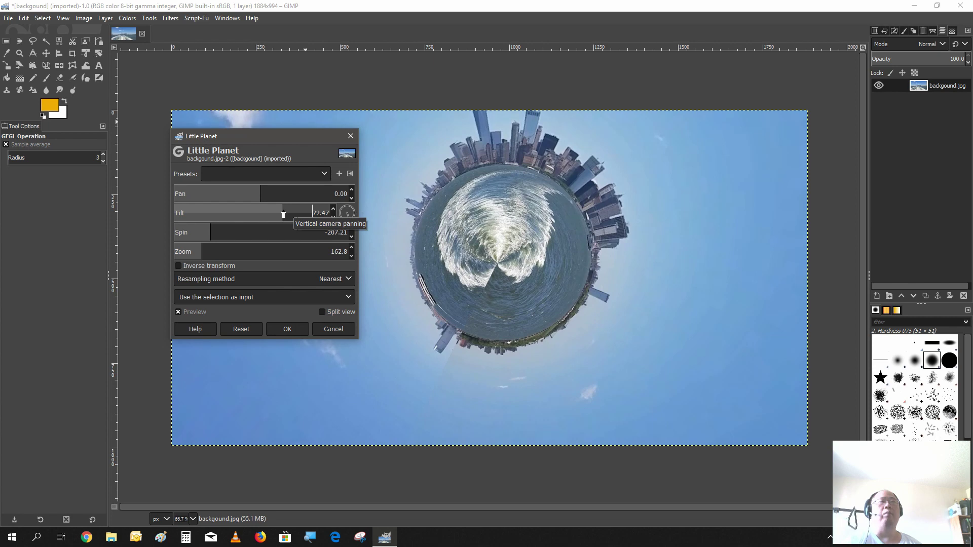
{"action": "left_click_drag", "start_coordinate": [283, 214], "coordinate": [291, 222]}
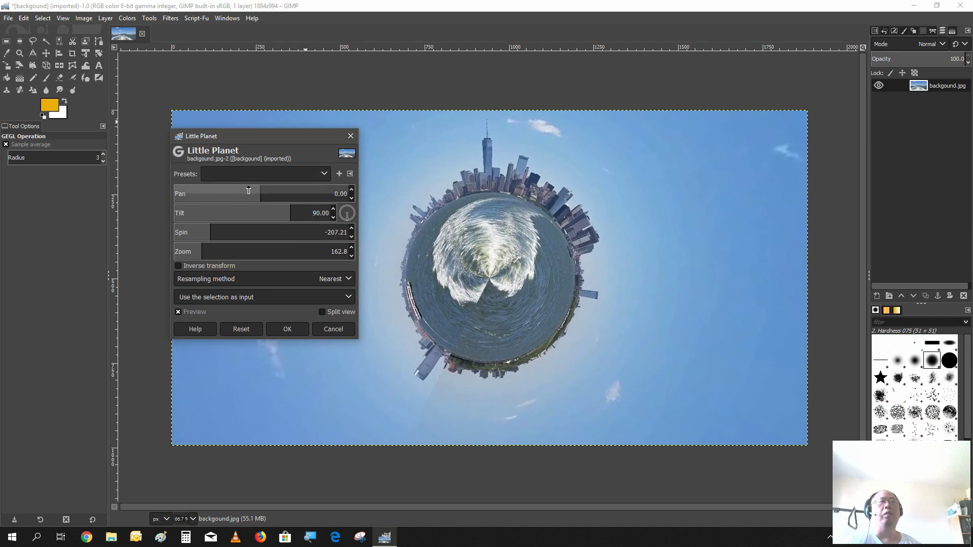
{"action": "left_click_drag", "start_coordinate": [252, 193], "coordinate": [262, 200]}
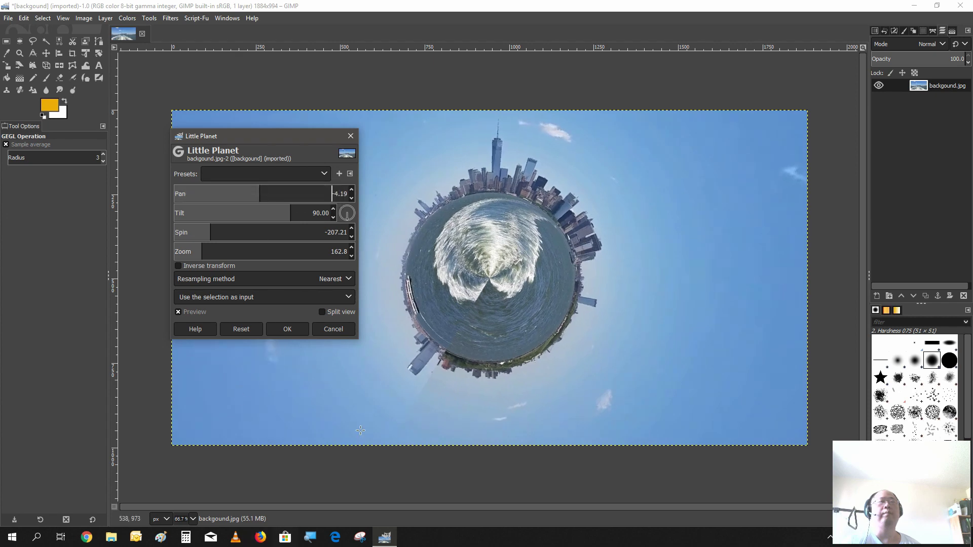
{"action": "left_click", "coordinate": [287, 330]}
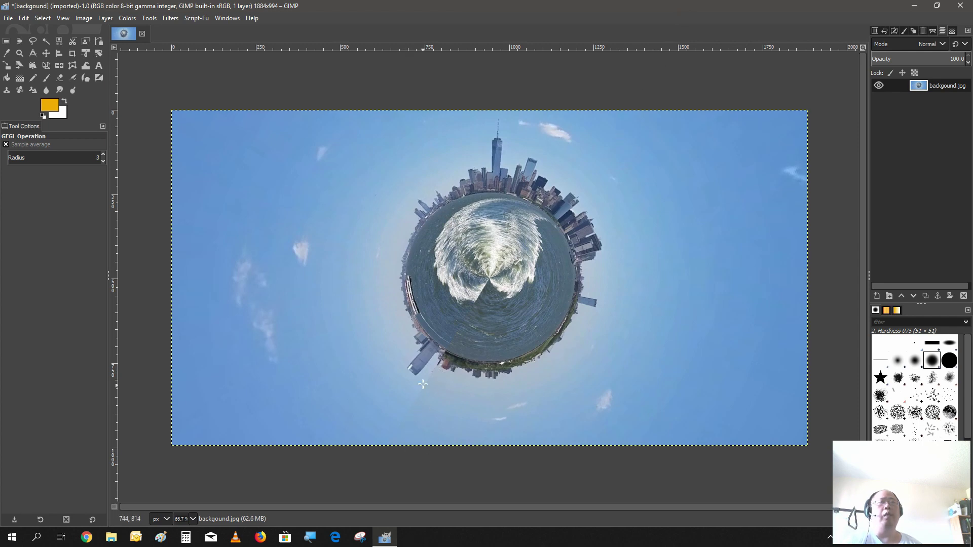
With a 66.5 Clone brush, clone clean sky over the streak below the planet.
{"action": "left_click", "coordinate": [6, 90]}
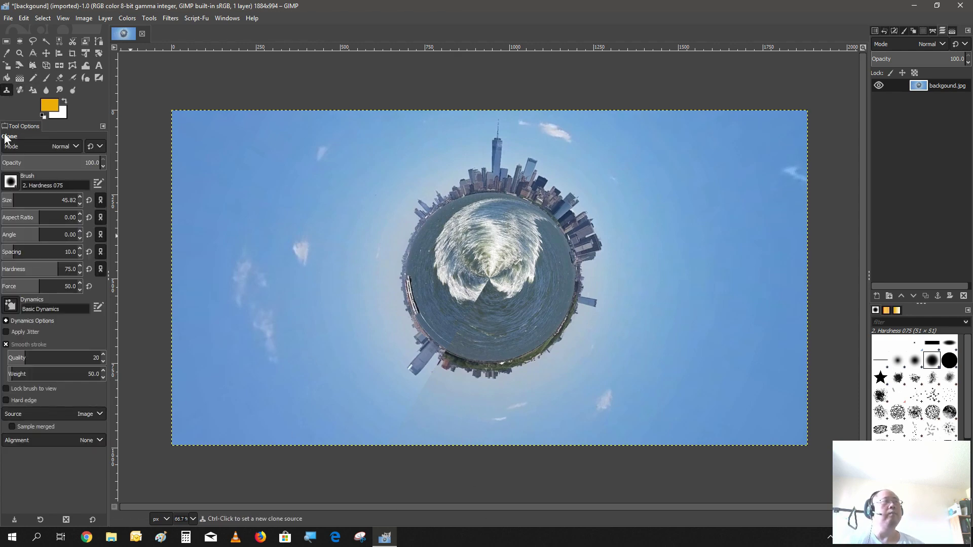
{"action": "scroll", "coordinate": [17, 199], "scroll_direction": "up", "scroll_amount": 2}
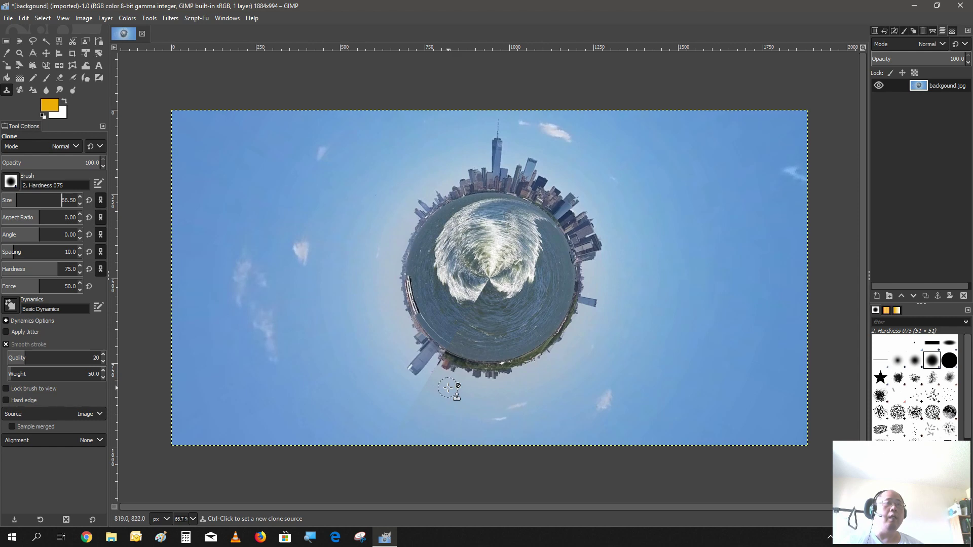
{"action": "key", "text": "ctrl"}
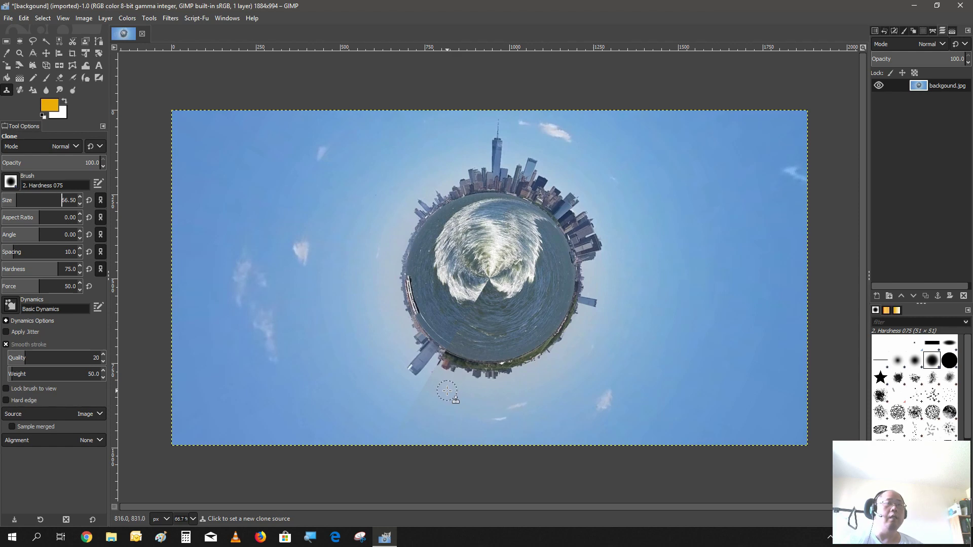
{"action": "left_click", "coordinate": [447, 391], "text": "ctrl"}
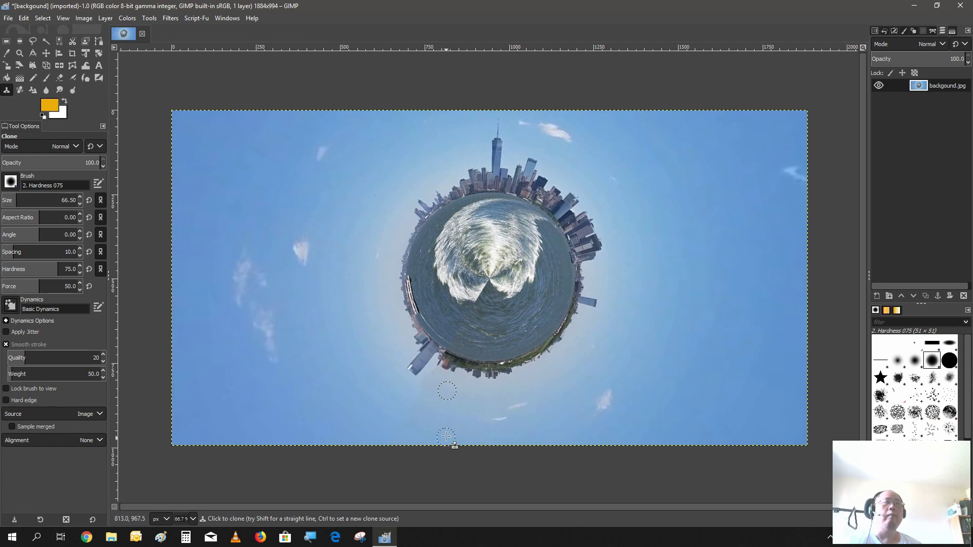
{"action": "left_click", "coordinate": [438, 415], "text": "ctrl"}
{"action": "mouse_move", "coordinate": [417, 399]}
{"action": "left_mouse_down"}
{"action": "mouse_move", "coordinate": [421, 415]}
{"action": "mouse_move", "coordinate": [410, 411]}
{"action": "mouse_move", "coordinate": [397, 445]}
{"action": "mouse_move", "coordinate": [369, 460]}
{"action": "left_mouse_up"}
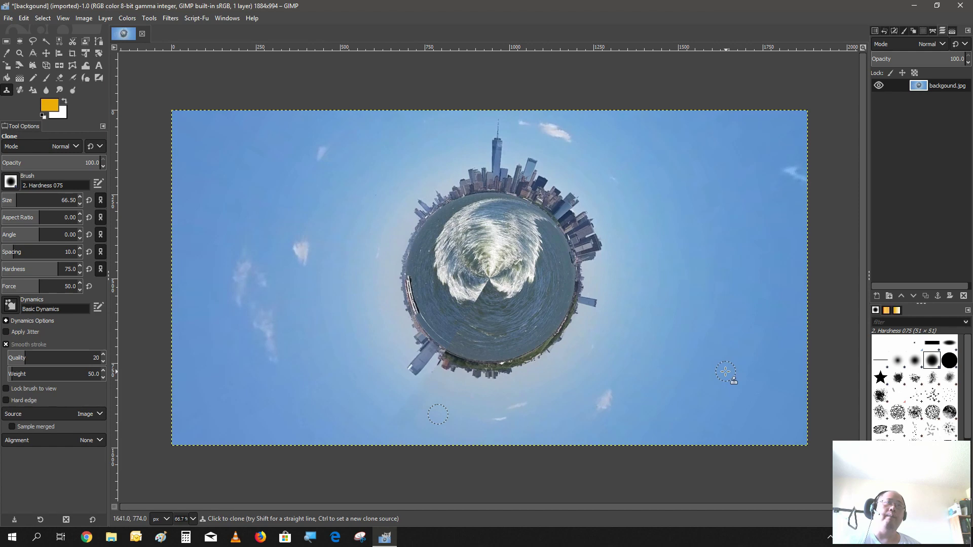
{"action": "left_click", "coordinate": [8, 18]}
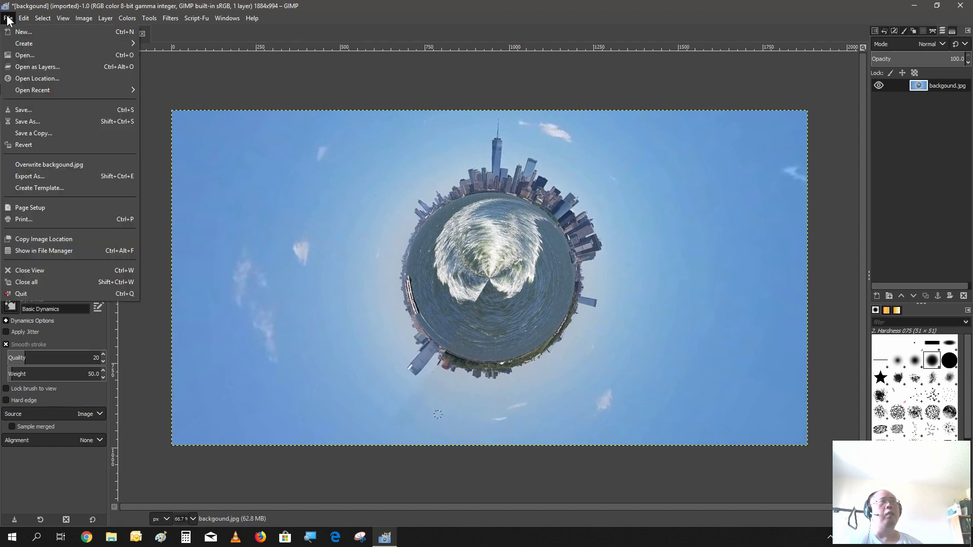
Open world-1303628_640.png from Recently Used as a new layer over the planet.
{"action": "left_click", "coordinate": [25, 70]}
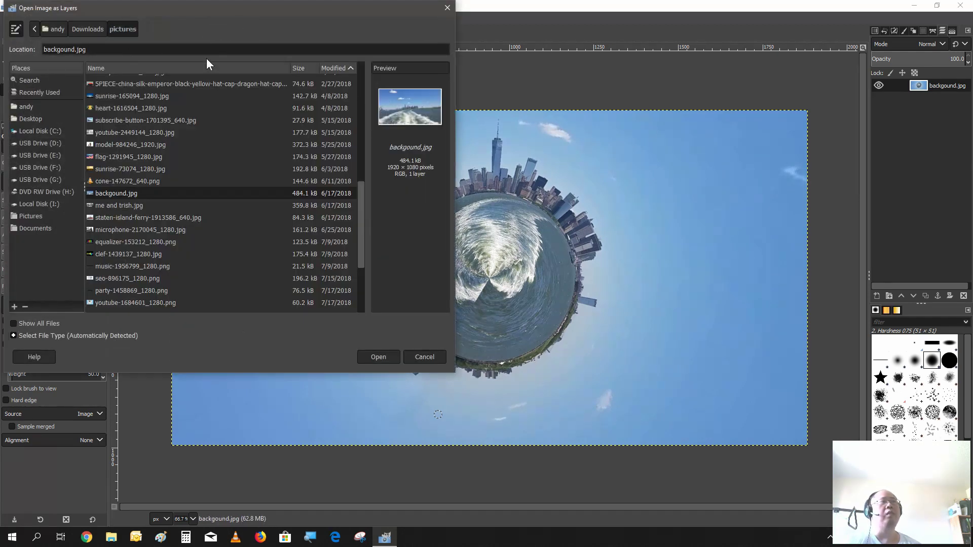
{"action": "scroll", "coordinate": [169, 151], "scroll_direction": "up", "scroll_amount": 5}
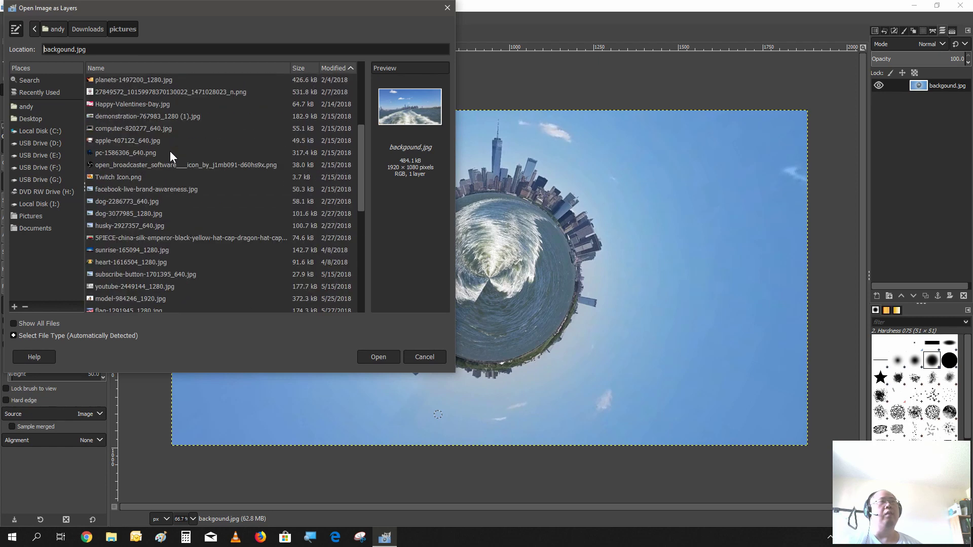
{"action": "scroll", "coordinate": [172, 150], "scroll_direction": "up", "scroll_amount": 3}
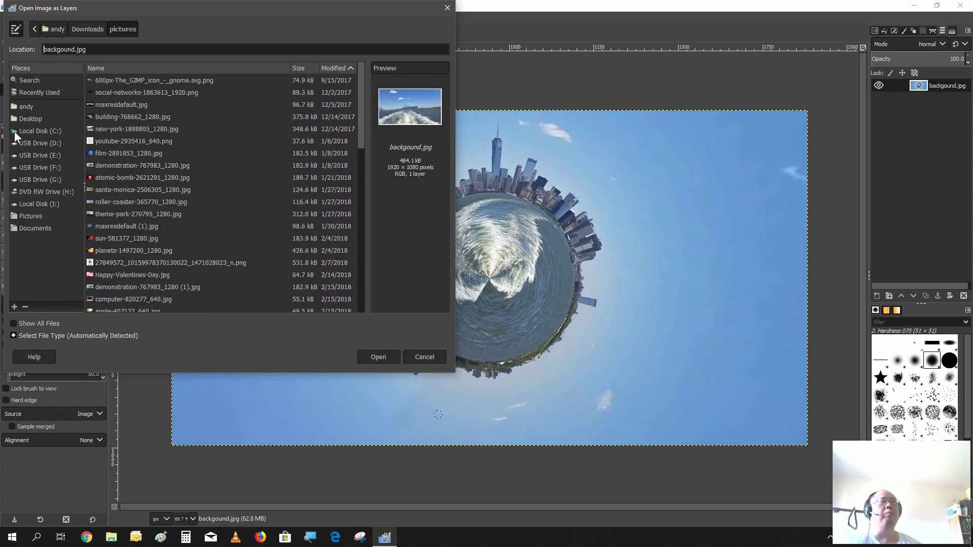
{"action": "left_click", "coordinate": [43, 92]}
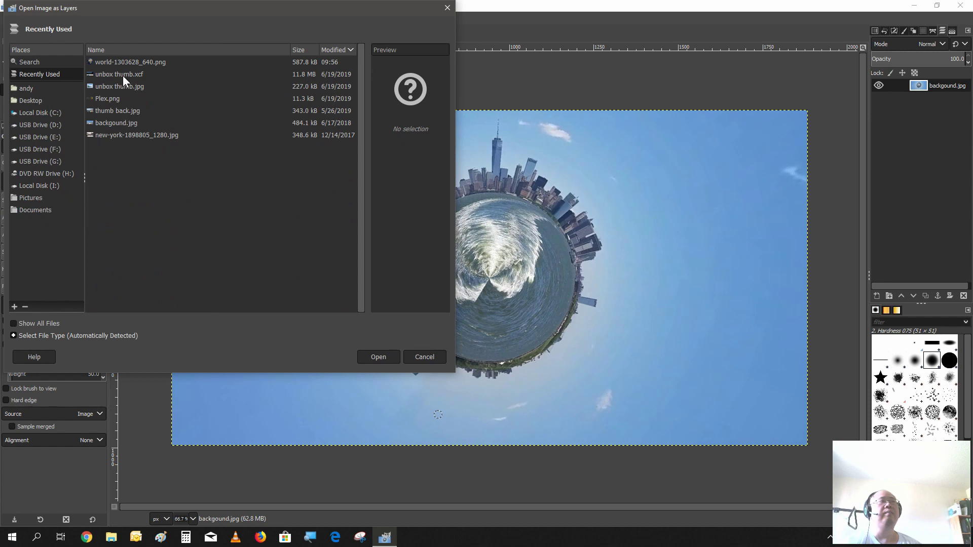
{"action": "left_click", "coordinate": [135, 61]}
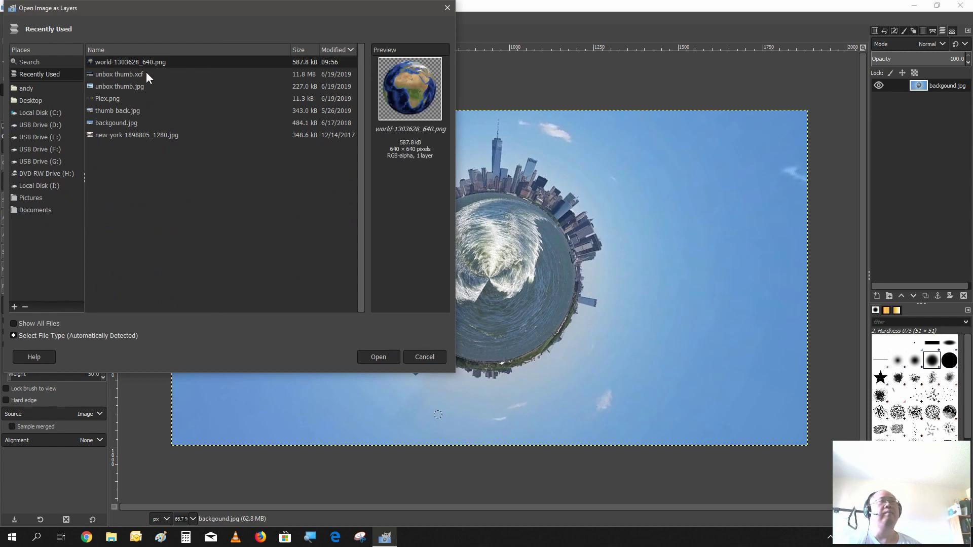
{"action": "left_click", "coordinate": [376, 357]}
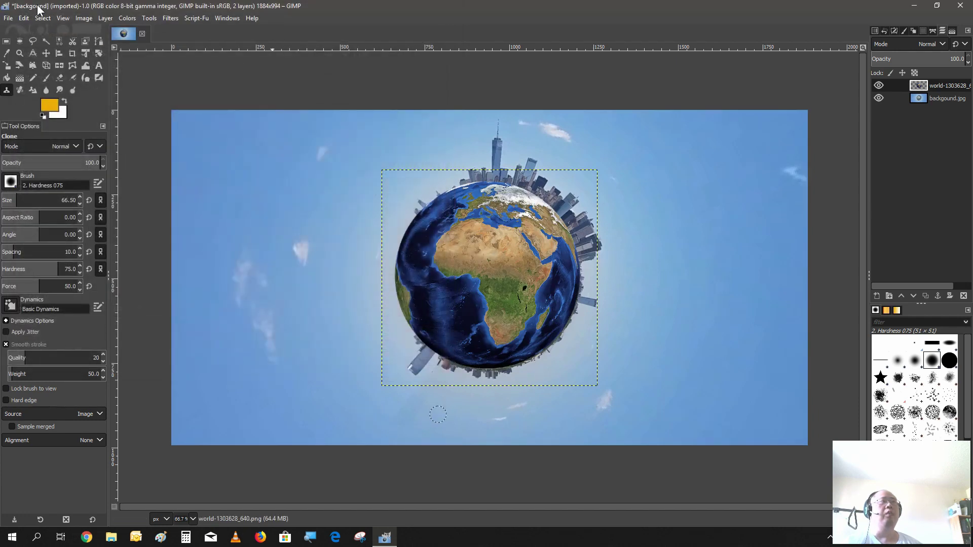
Scale the globe layer to 610 × 610 pixels with linked width and height.
{"action": "left_click", "coordinate": [106, 18]}
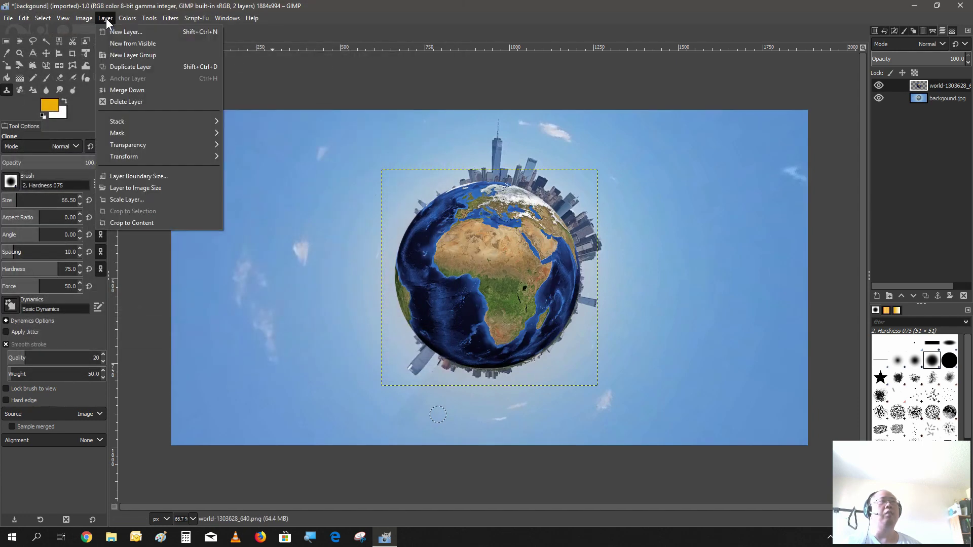
{"action": "left_click", "coordinate": [143, 200]}
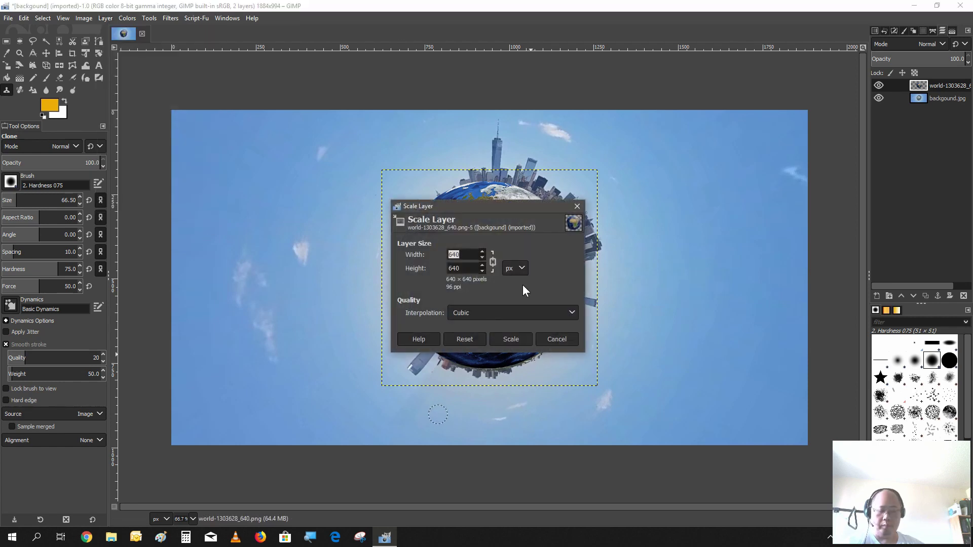
{"action": "type", "text": "61"}
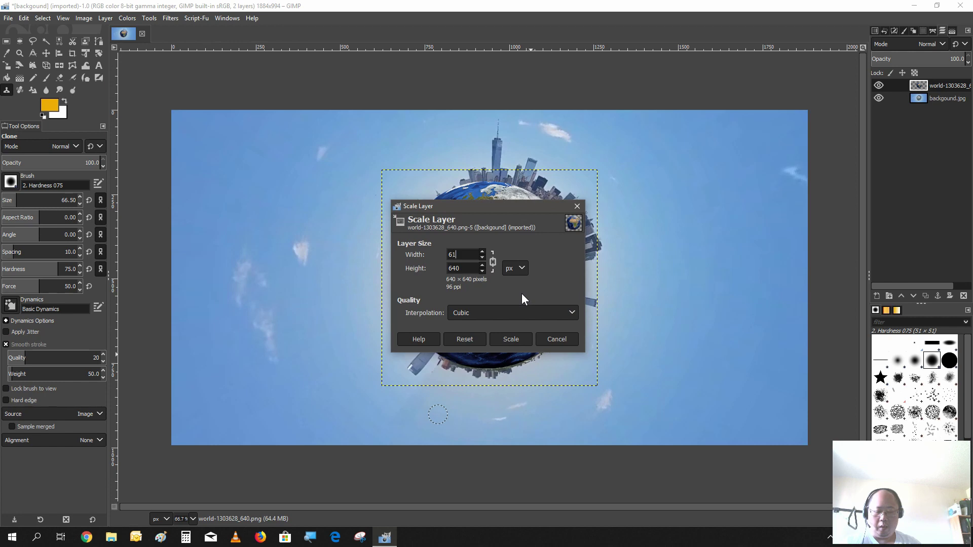
{"action": "type", "text": "0"}
{"action": "key", "text": "Tab"}
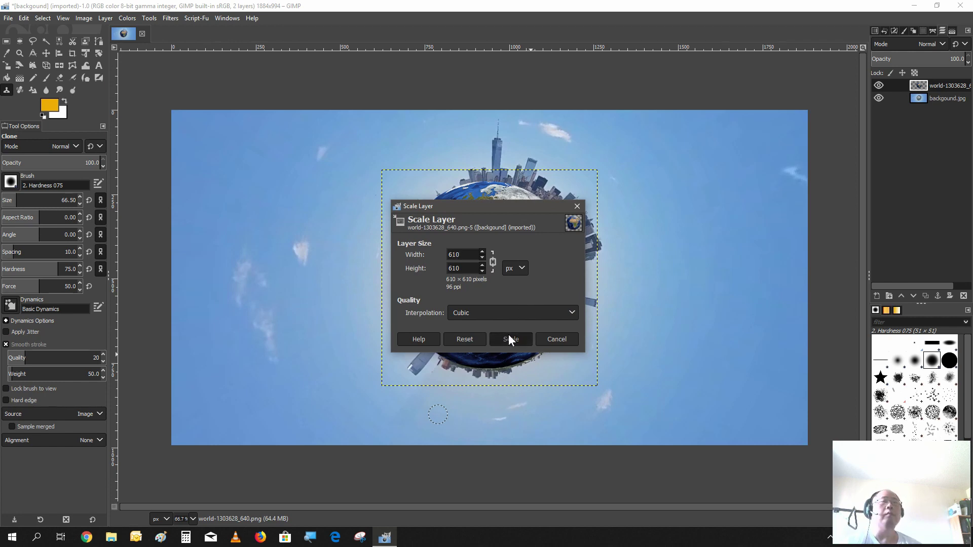
{"action": "left_click", "coordinate": [508, 339]}
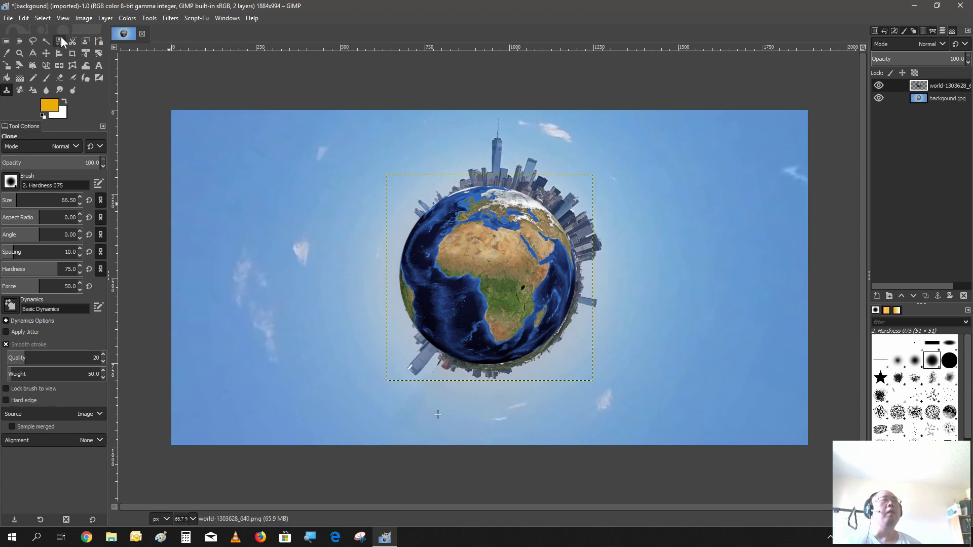
Shift the globe slightly down-right so it sits centred over the little planet.
{"action": "left_click", "coordinate": [46, 57]}
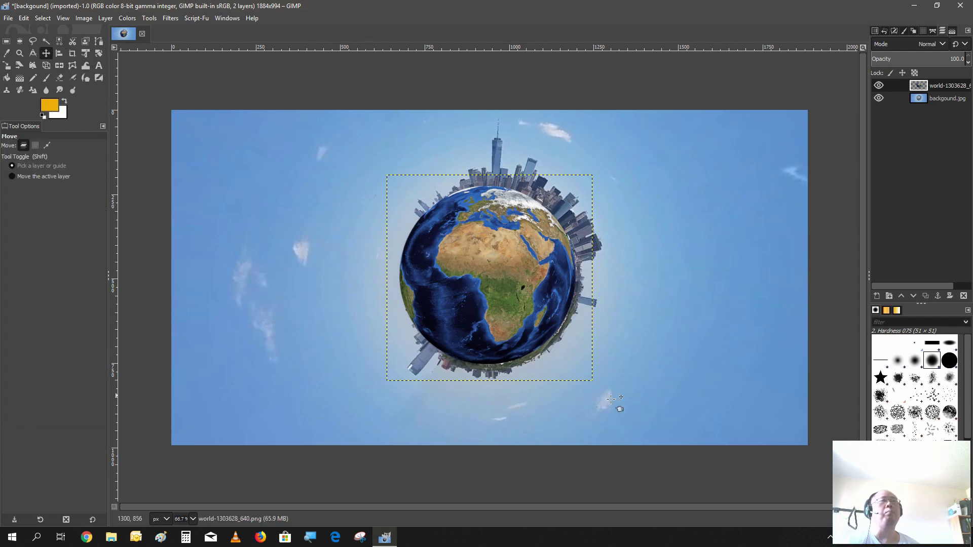
{"action": "mouse_move", "coordinate": [491, 274]}
{"action": "left_mouse_down"}
{"action": "mouse_move", "coordinate": [497, 282]}
{"action": "mouse_move", "coordinate": [504, 269]}
{"action": "mouse_move", "coordinate": [495, 276]}
{"action": "left_mouse_up"}
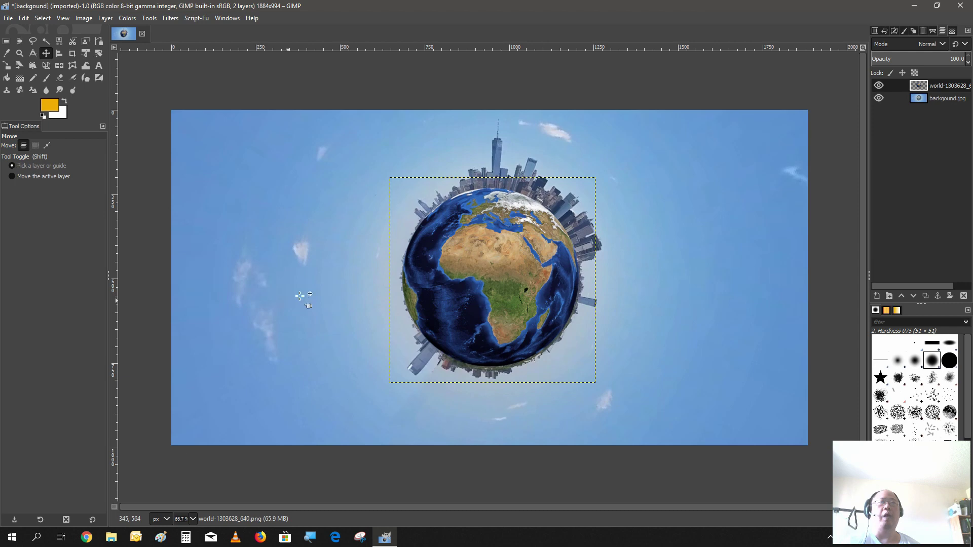
{"action": "left_click", "coordinate": [122, 18]}
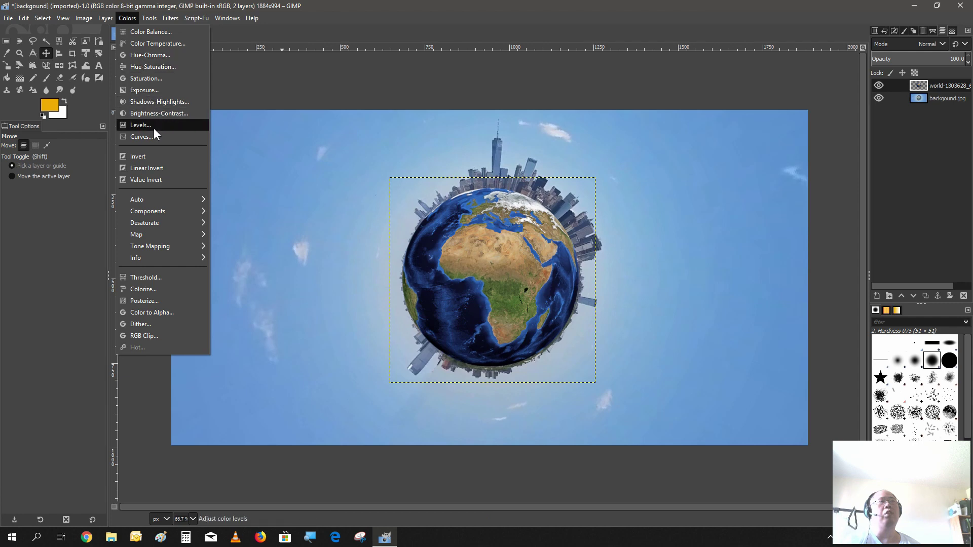
Apply Brightness-Contrast to the globe layer with brightness 43 and contrast -16.
{"action": "left_click", "coordinate": [157, 117]}
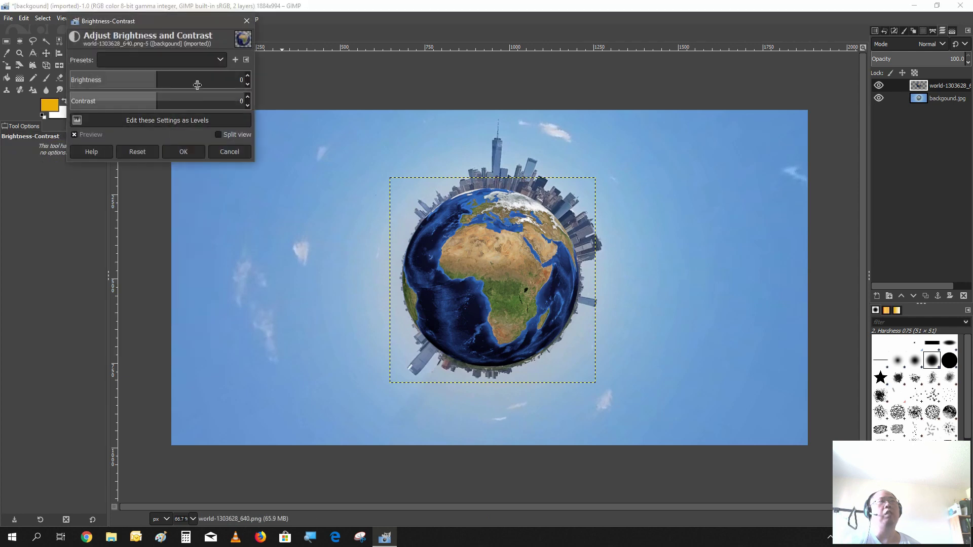
{"action": "left_click", "coordinate": [164, 80]}
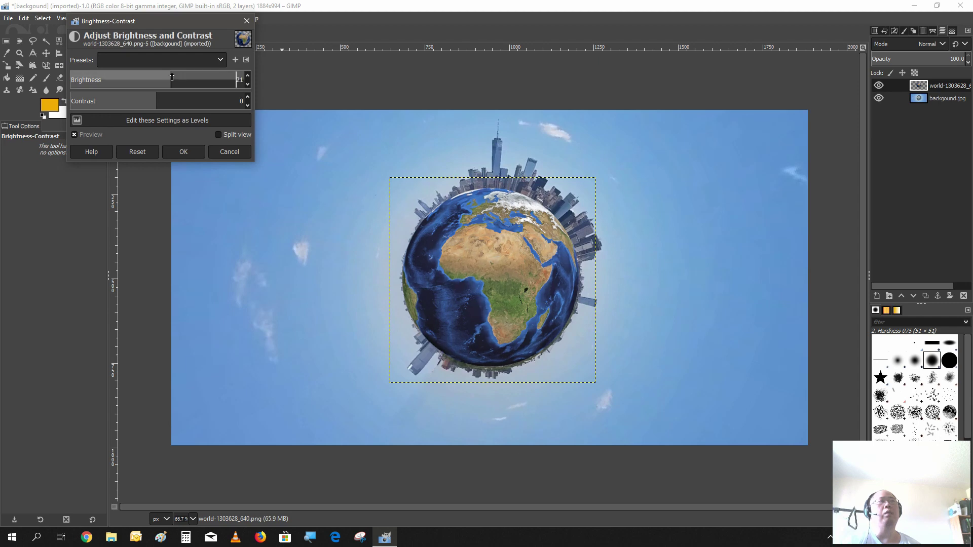
{"action": "left_click_drag", "start_coordinate": [175, 80], "coordinate": [185, 79]}
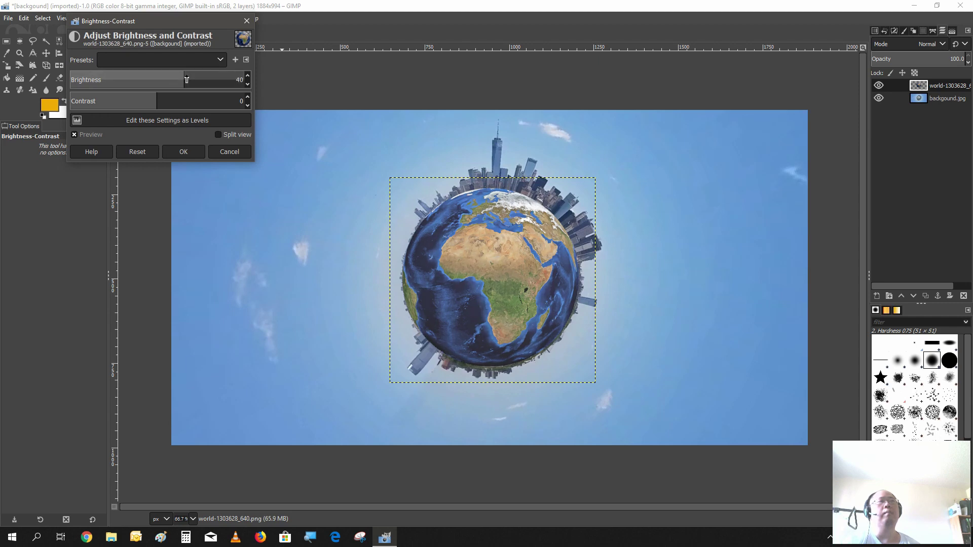
{"action": "scroll", "coordinate": [174, 81], "scroll_direction": "up", "scroll_amount": 3}
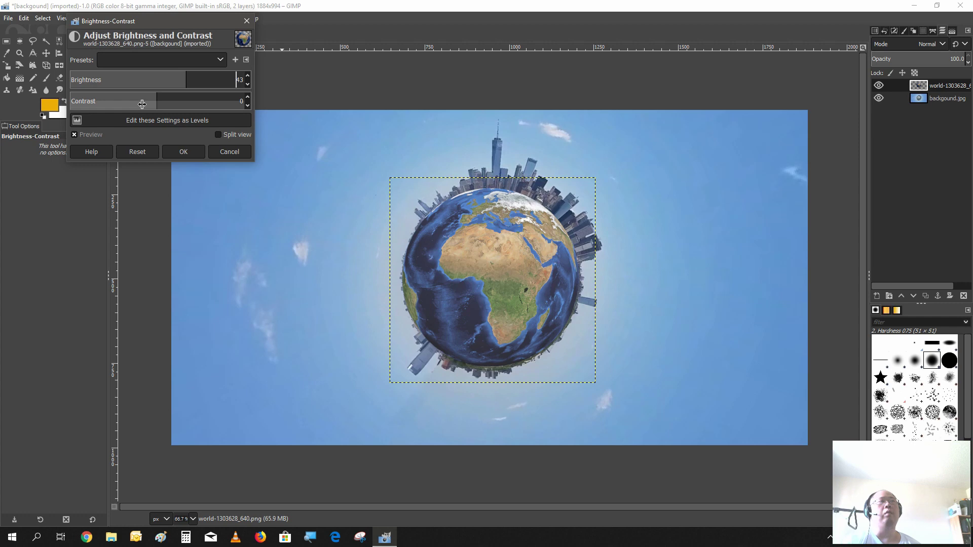
{"action": "left_click_drag", "start_coordinate": [148, 104], "coordinate": [146, 104]}
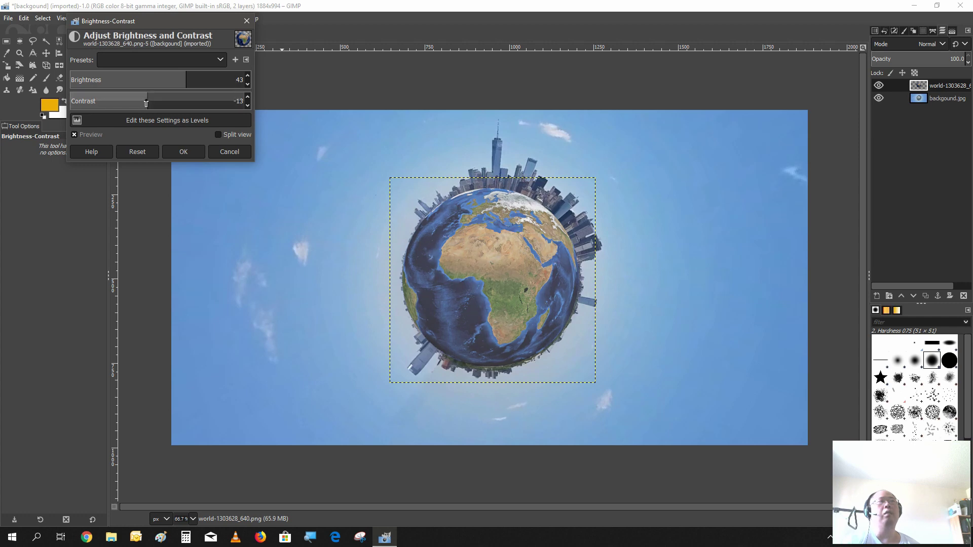
{"action": "left_click", "coordinate": [181, 157]}
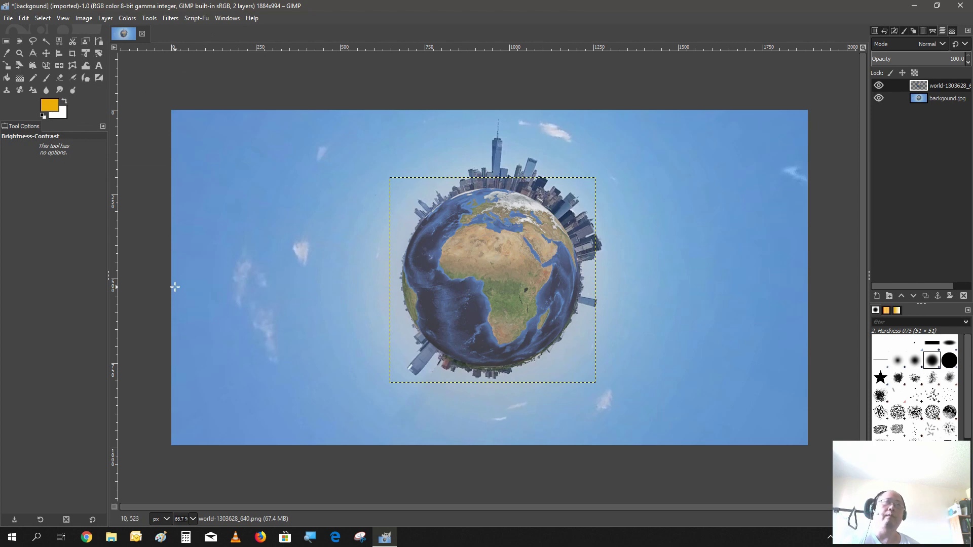
Apply Color Balance to the globe with the Shadows cyan–red slider at -30.8.
{"action": "left_click", "coordinate": [134, 18]}
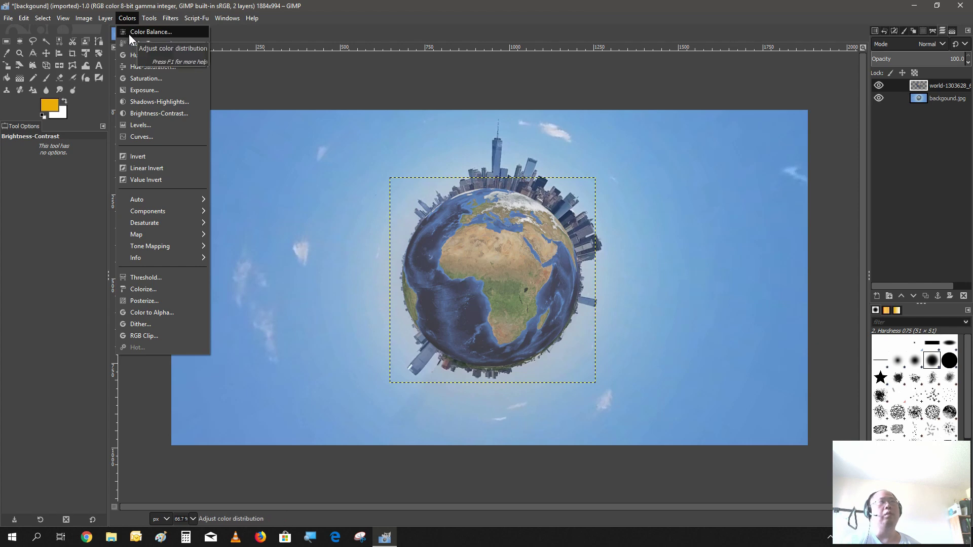
{"action": "left_click", "coordinate": [130, 34]}
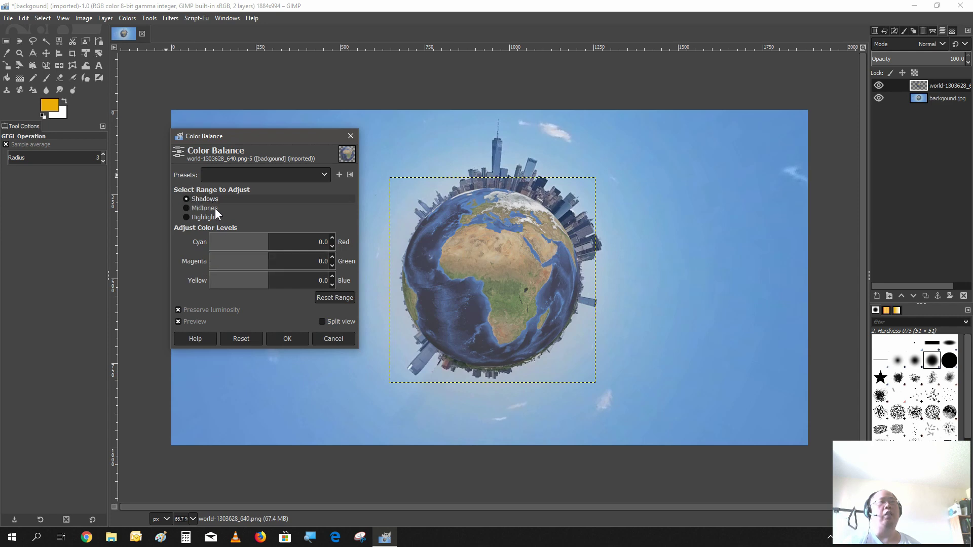
{"action": "left_click", "coordinate": [260, 243]}
{"action": "left_click_drag", "start_coordinate": [260, 243], "coordinate": [250, 248]}
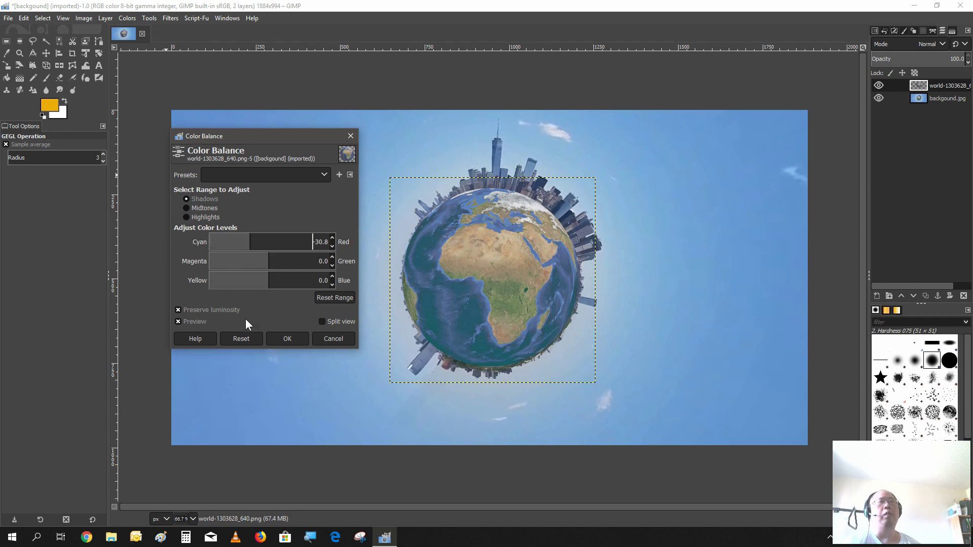
{"action": "left_click", "coordinate": [288, 339]}
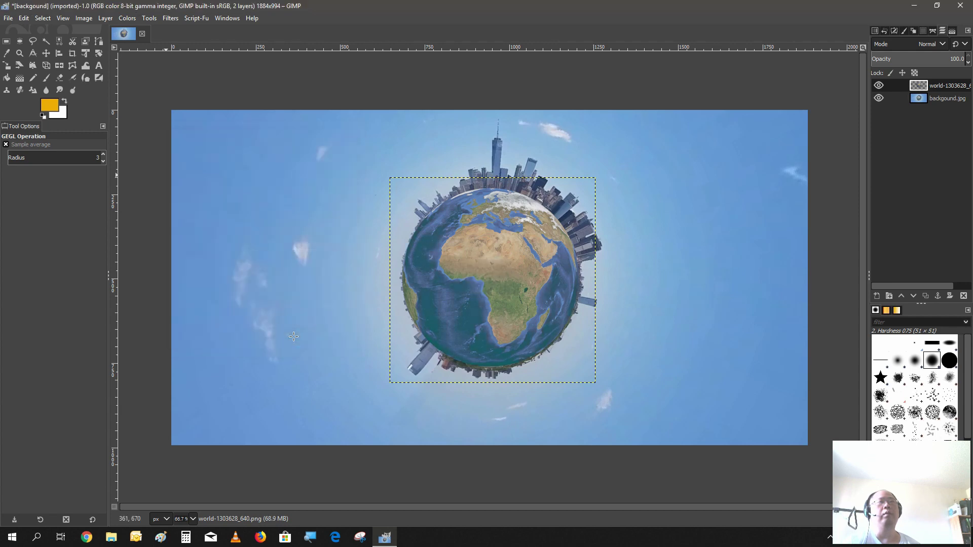